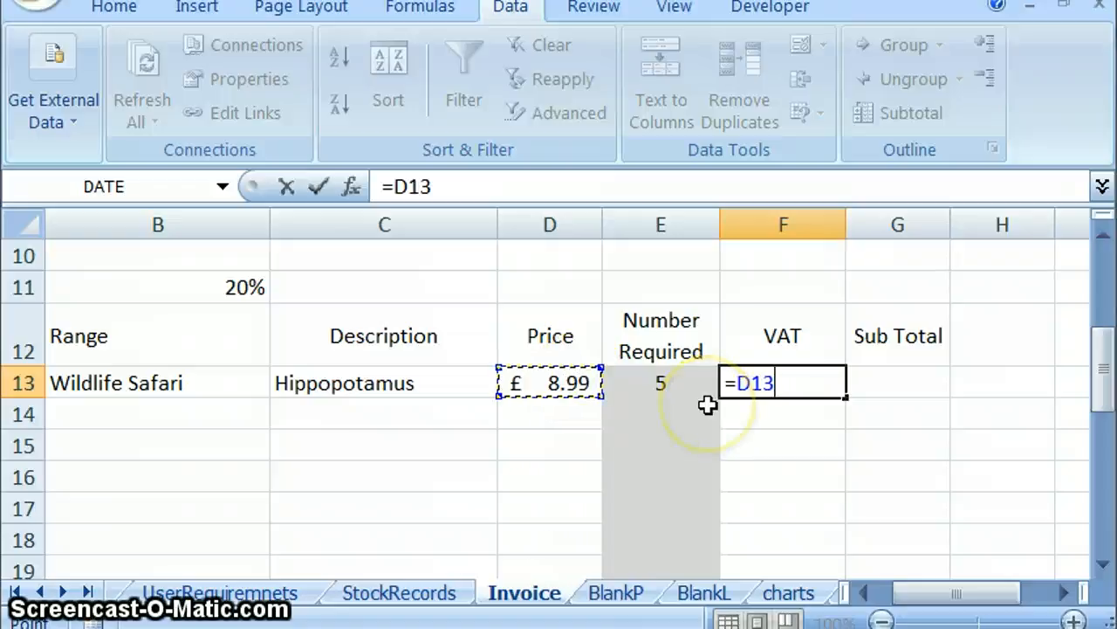
- Complete the VAT formula in F13 as =D13*E13*B11
{"action": "left_click", "coordinate": [683, 384]}
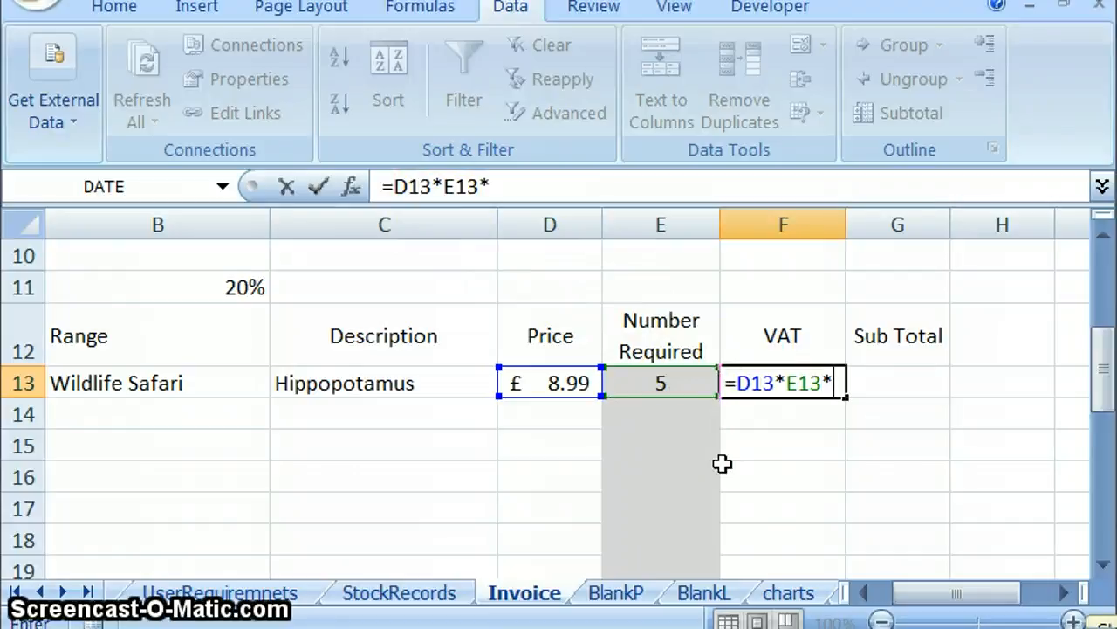
{"action": "left_click", "coordinate": [172, 288]}
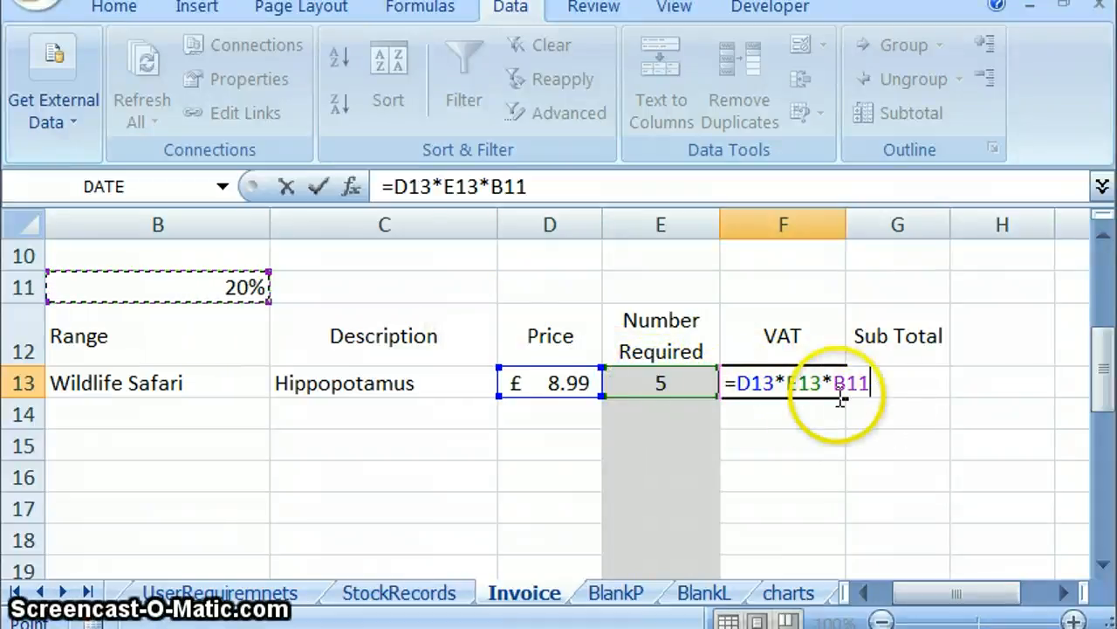
{"action": "key", "text": "Return"}
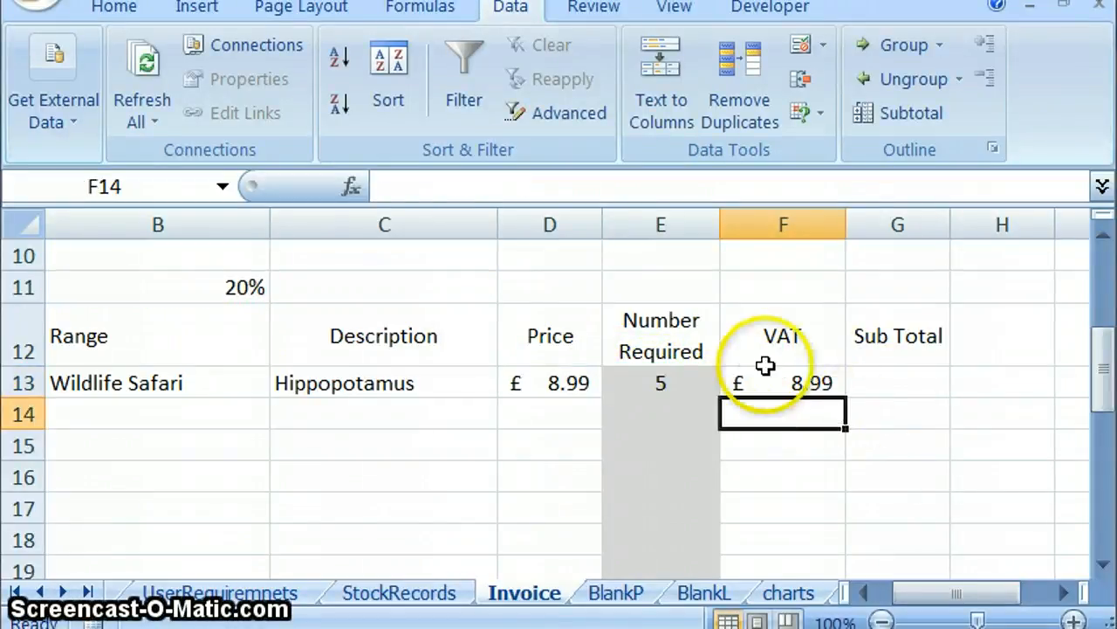
{"action": "left_click", "coordinate": [761, 384]}
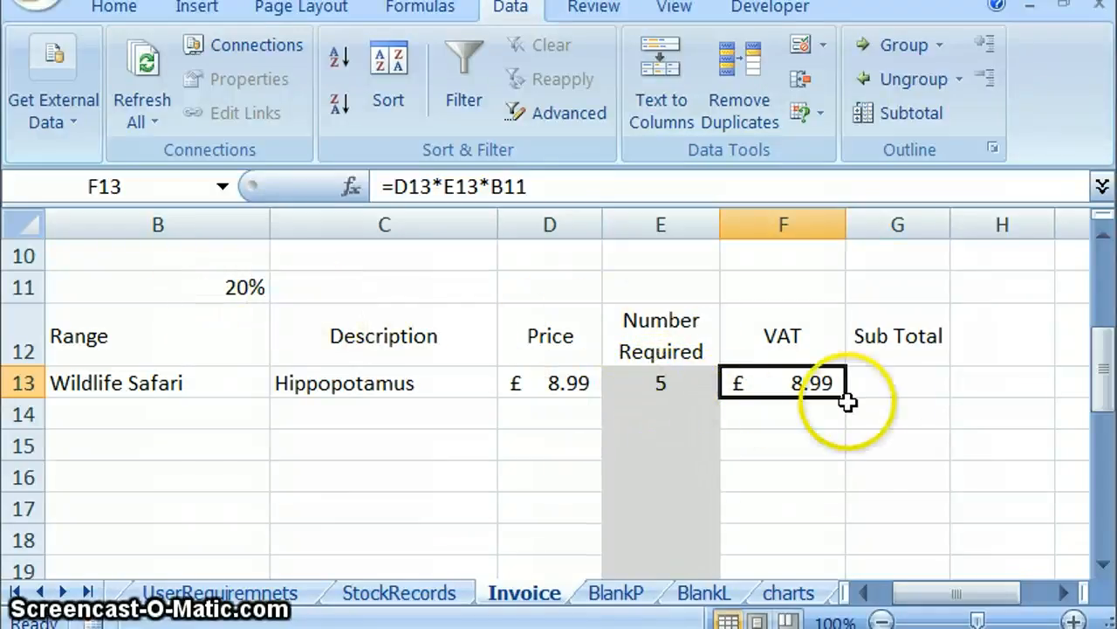
- Enter the Sub Total formula =D13*E13+F13 in G13
{"action": "left_click", "coordinate": [904, 382]}
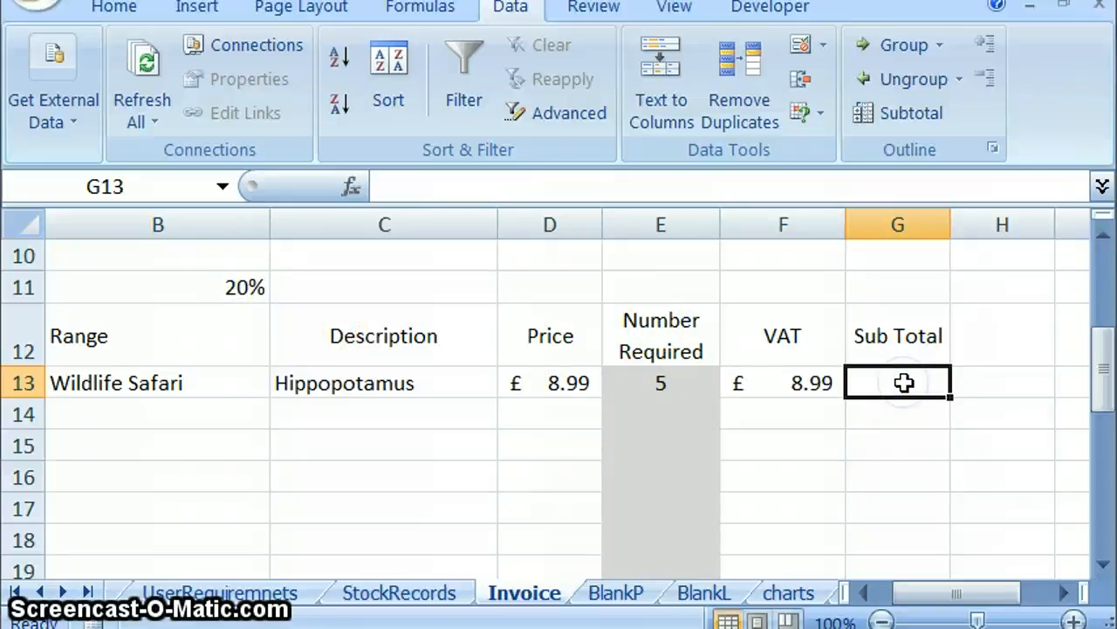
{"action": "type", "text": "="}
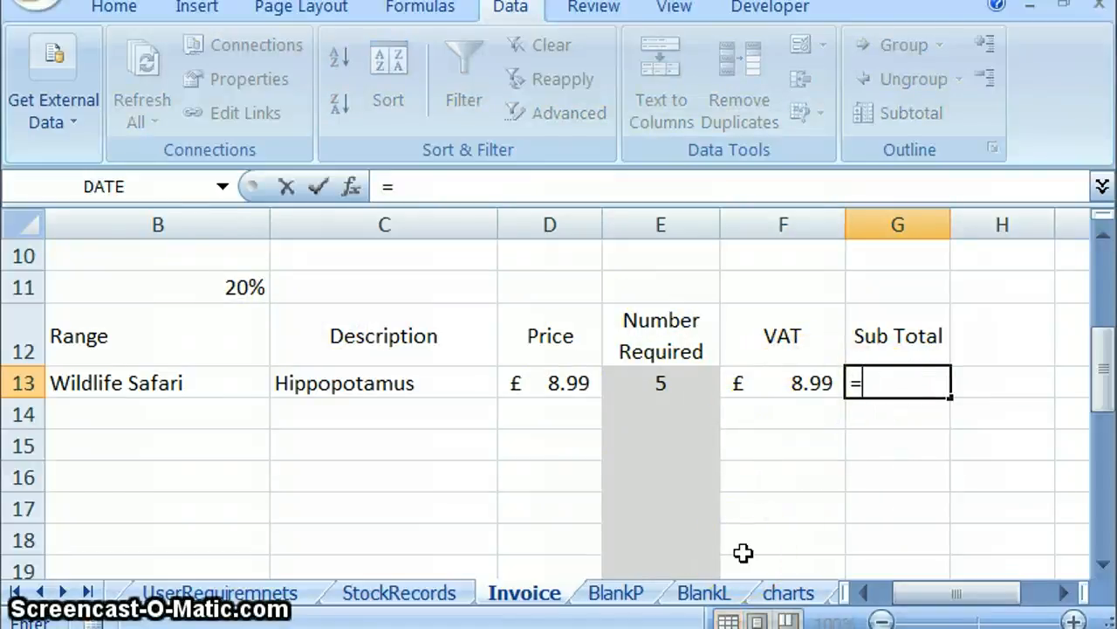
{"action": "left_click", "coordinate": [570, 385]}
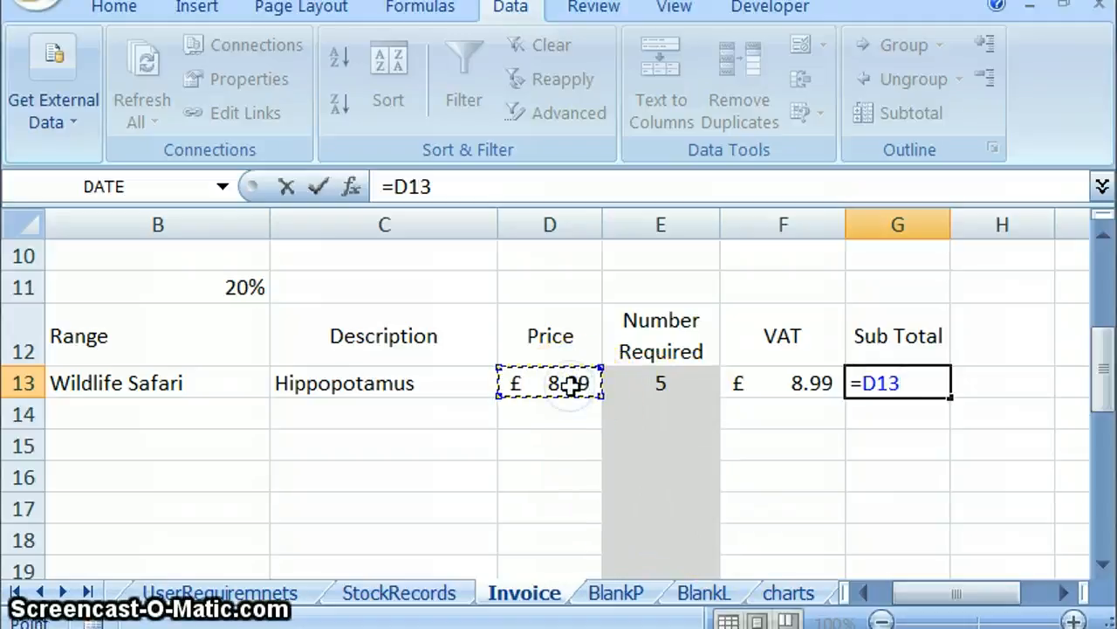
{"action": "type", "text": "*"}
{"action": "left_click", "coordinate": [629, 380]}
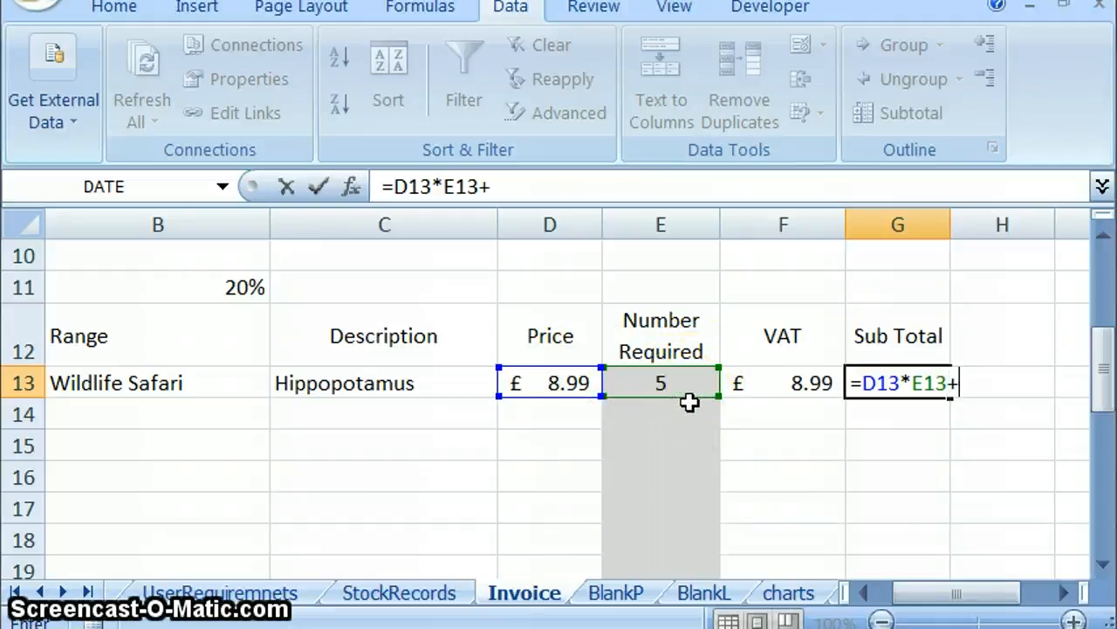
{"action": "left_click", "coordinate": [762, 382]}
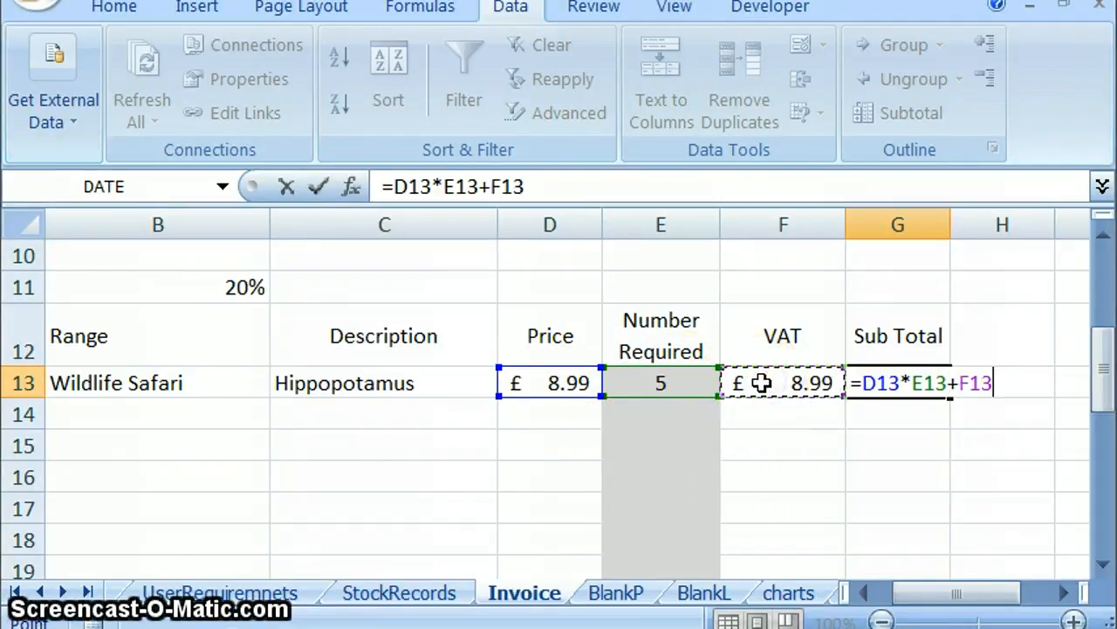
{"action": "key", "text": "Return"}
- Add brackets around the multiplication in the G13 Sub Total formula so it reads =(D13*E13)+F13
{"action": "left_click", "coordinate": [911, 371]}
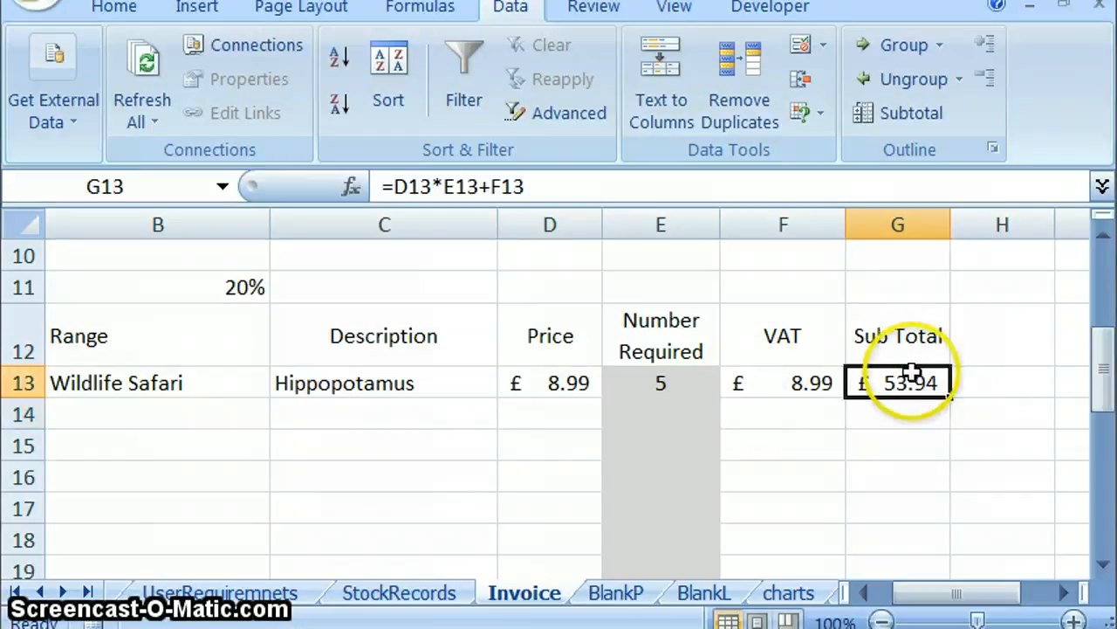
{"action": "left_click", "coordinate": [479, 187]}
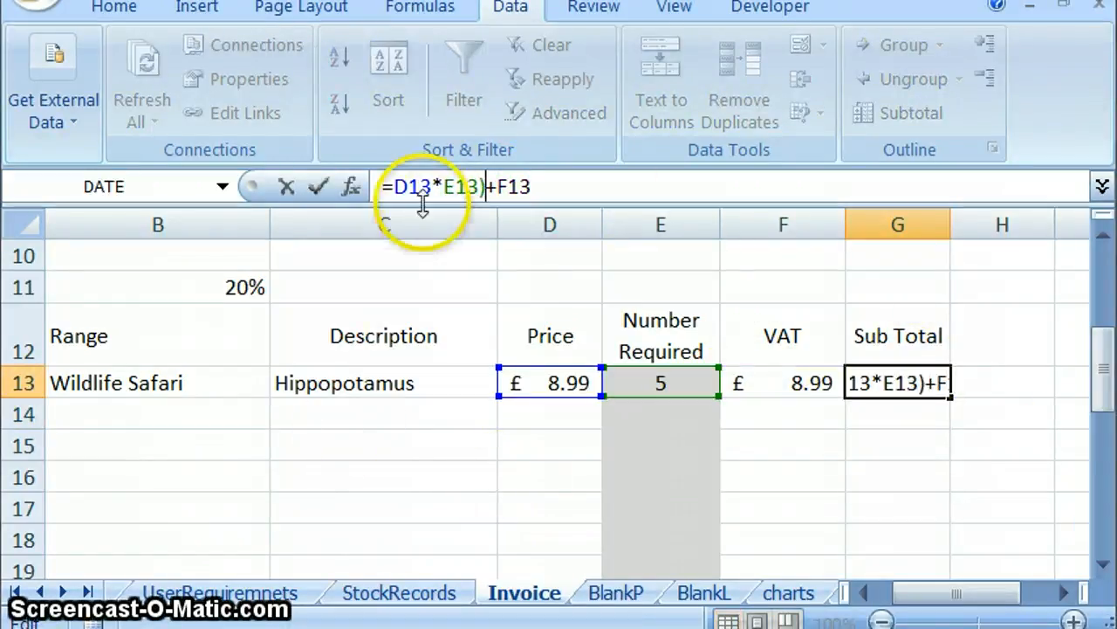
{"action": "left_click", "coordinate": [392, 188]}
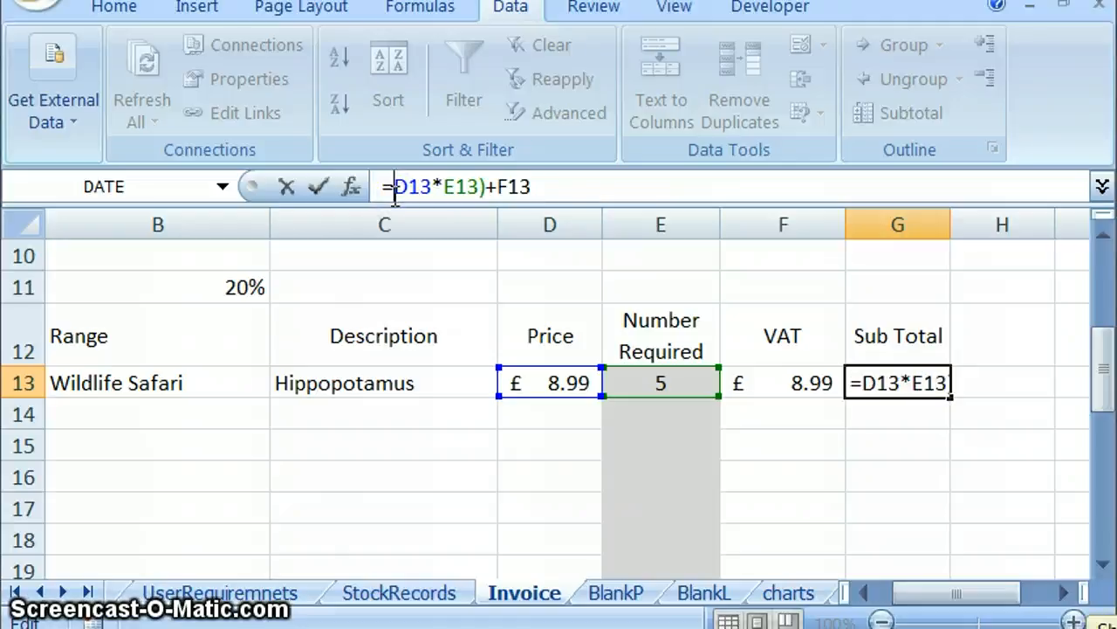
{"action": "type", "text": "("}
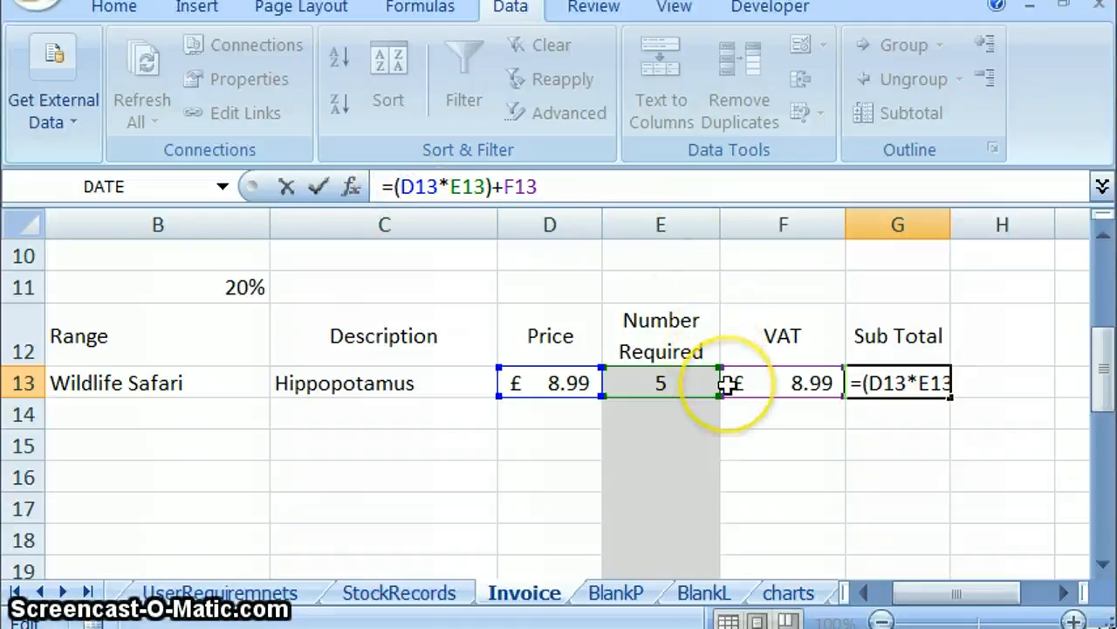
{"action": "key", "text": "Return"}
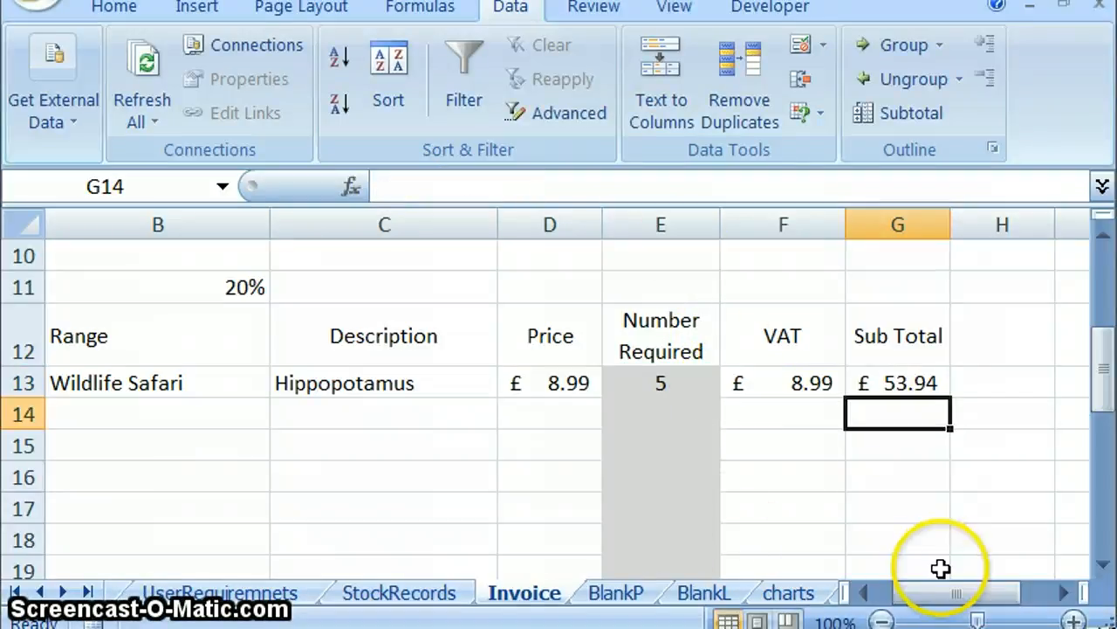
- Fill the Range lookup formula from B13 down to B21
{"action": "left_click_drag", "start_coordinate": [947, 598], "coordinate": [903, 594]}
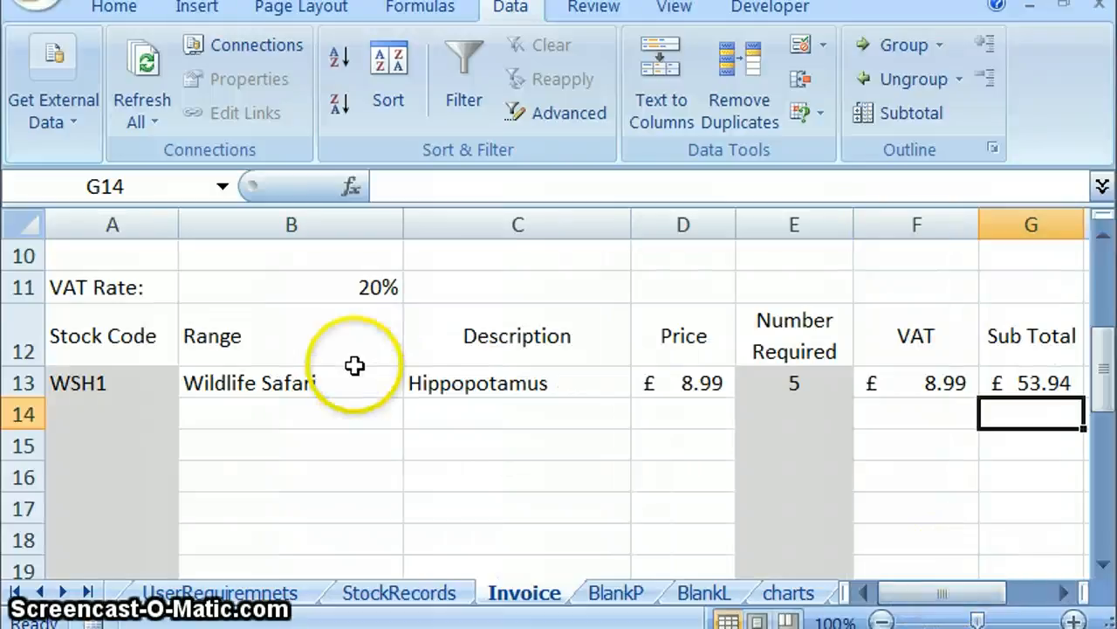
{"action": "left_click", "coordinate": [266, 391]}
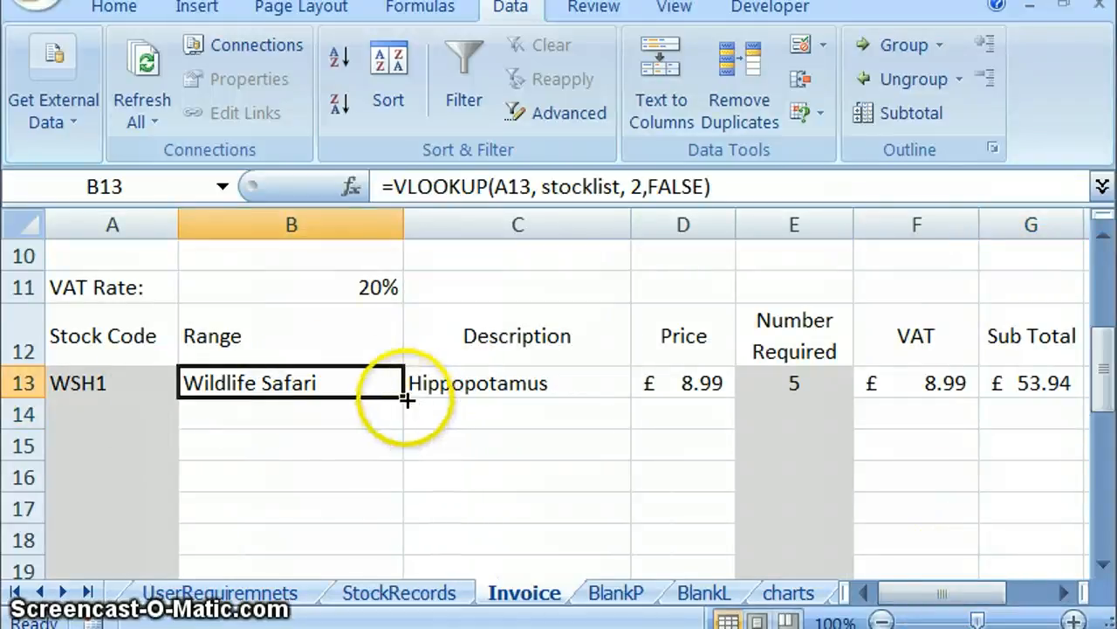
{"action": "left_click_drag", "start_coordinate": [407, 400], "coordinate": [361, 401]}
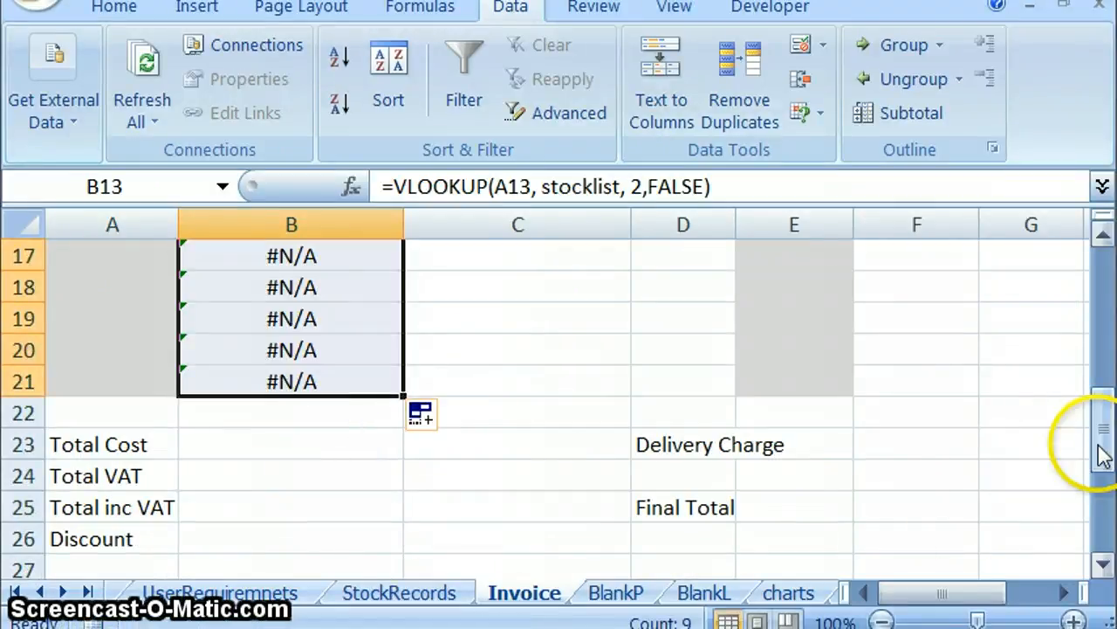
- Fill the Description and Price lookup formulas from C13 and D13 down to row 21
{"action": "left_click_drag", "start_coordinate": [1102, 450], "coordinate": [1097, 349]}
{"action": "left_click", "coordinate": [521, 516]}
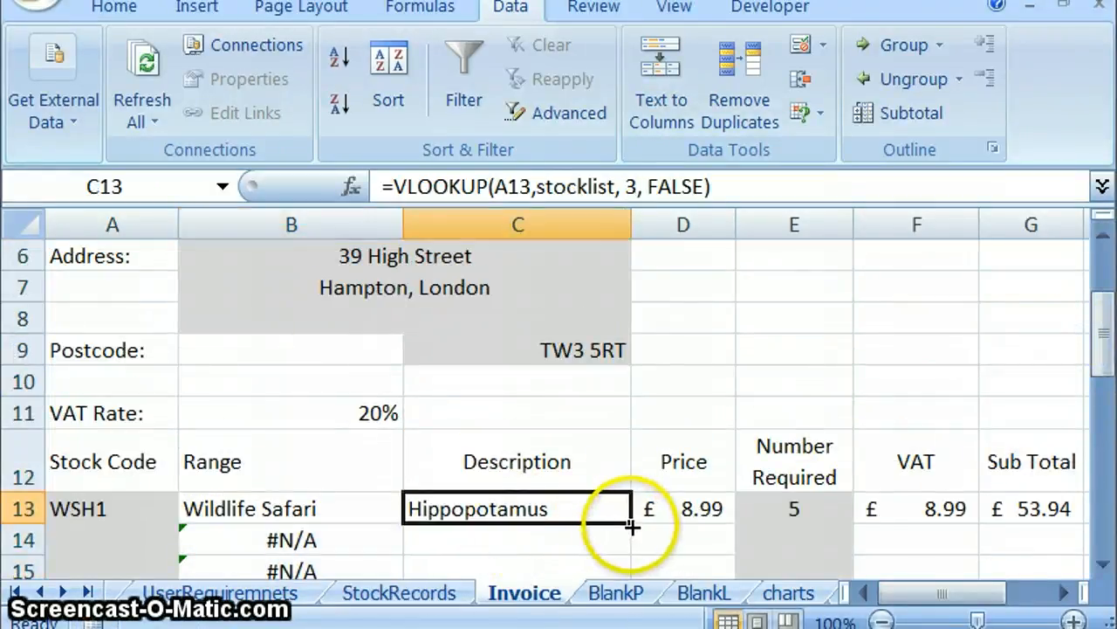
{"action": "mouse_move", "coordinate": [630, 525]}
{"action": "left_mouse_down"}
{"action": "mouse_move", "coordinate": [628, 592]}
{"action": "mouse_move", "coordinate": [620, 483]}
{"action": "mouse_move", "coordinate": [615, 513]}
{"action": "left_mouse_up"}
{"action": "left_click", "coordinate": [524, 512]}
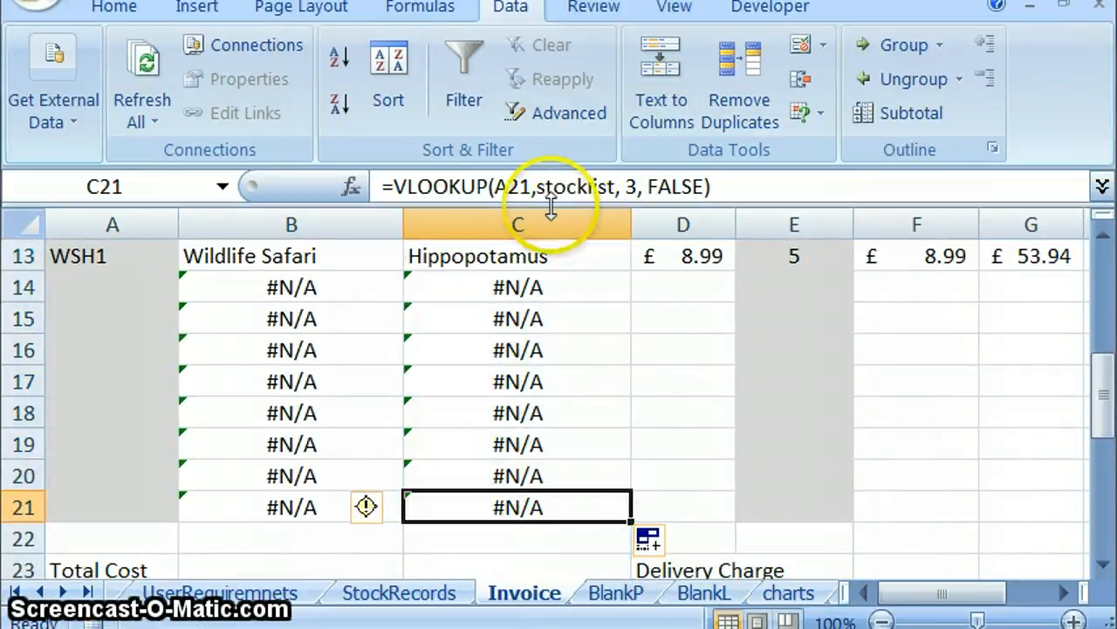
{"action": "left_click", "coordinate": [661, 254]}
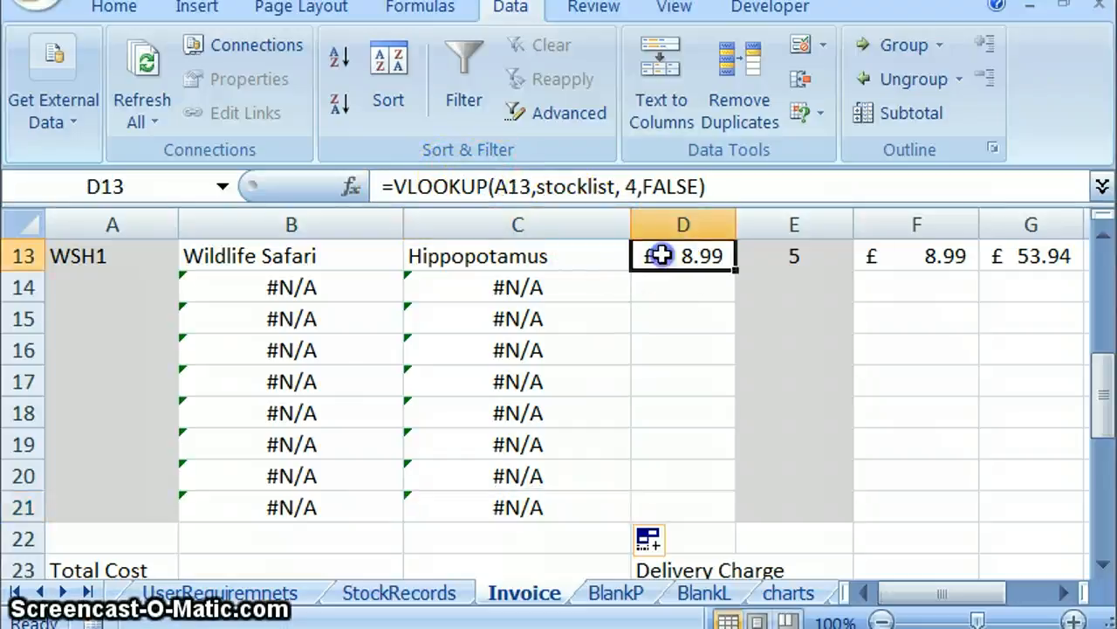
{"action": "left_click_drag", "start_coordinate": [742, 271], "coordinate": [724, 524]}
- Fill the Sub Total formula from G13 down to G21
{"action": "left_click", "coordinate": [871, 254]}
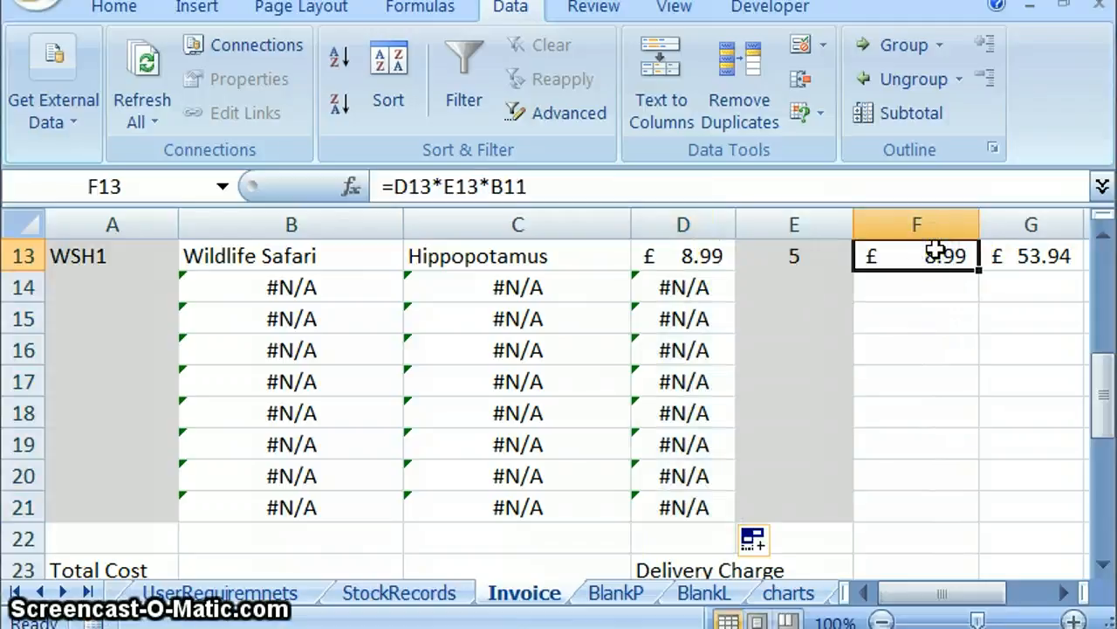
{"action": "left_click", "coordinate": [1101, 235]}
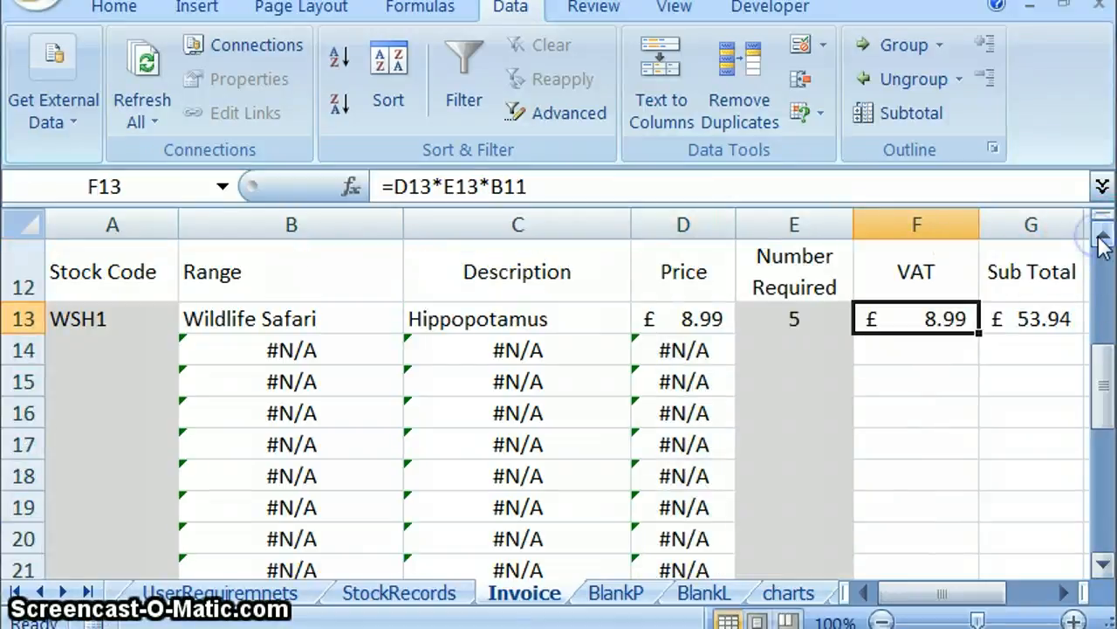
{"action": "left_click", "coordinate": [1009, 313]}
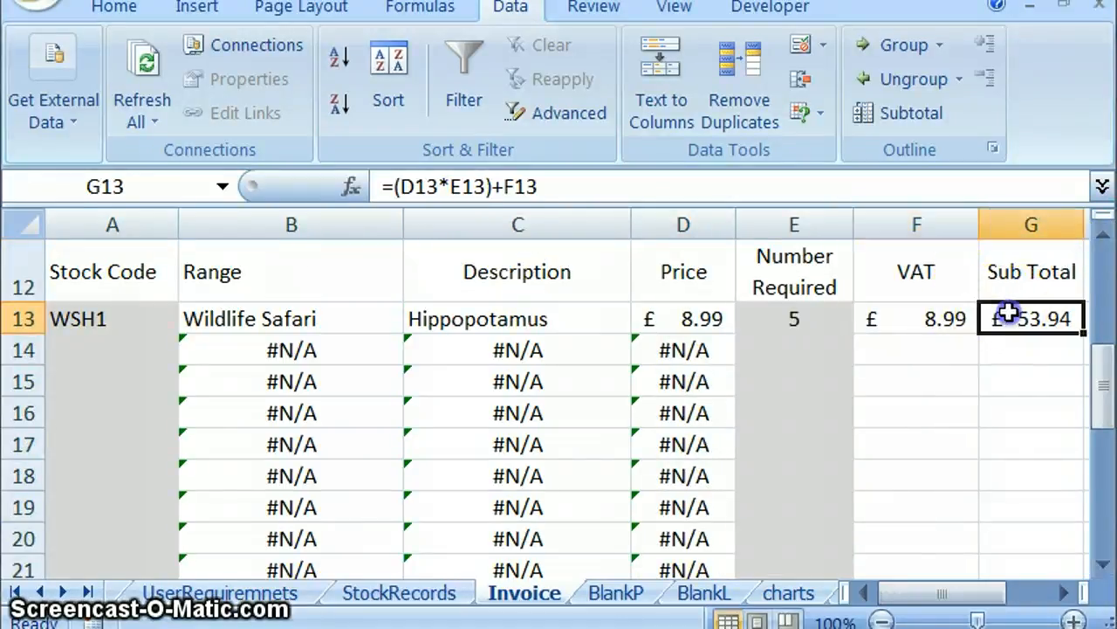
{"action": "left_click", "coordinate": [1064, 593]}
{"action": "left_click_drag", "start_coordinate": [949, 333], "coordinate": [938, 517]}
{"action": "left_click", "coordinate": [869, 592]}
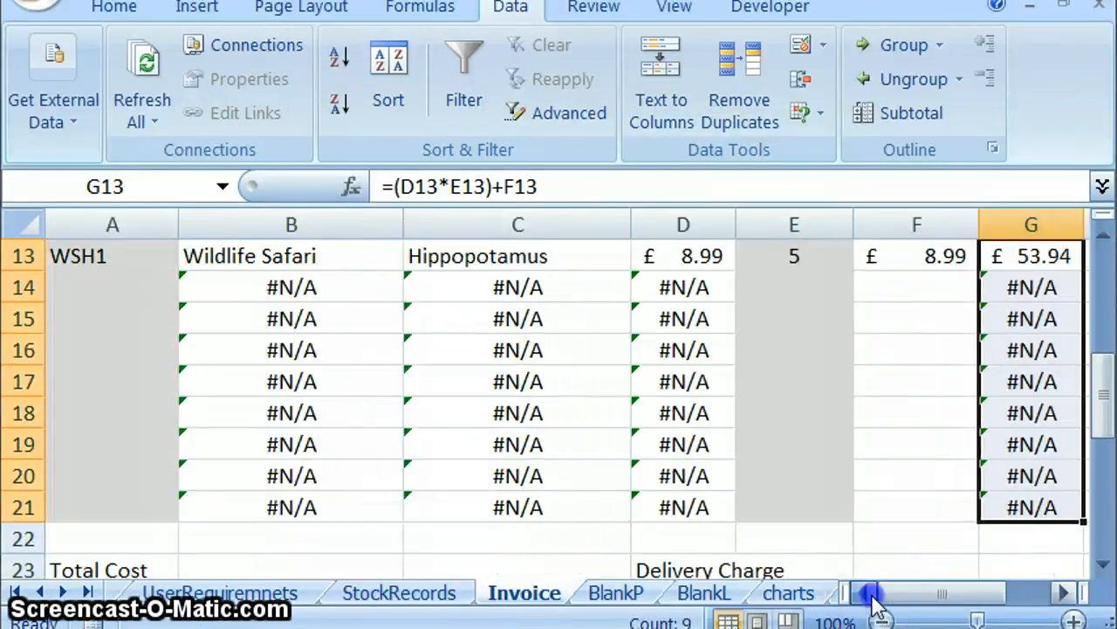
- Choose AFP1 as the stock code in A14
{"action": "left_click_drag", "start_coordinate": [1098, 400], "coordinate": [1102, 406]}
{"action": "left_click", "coordinate": [123, 380]}
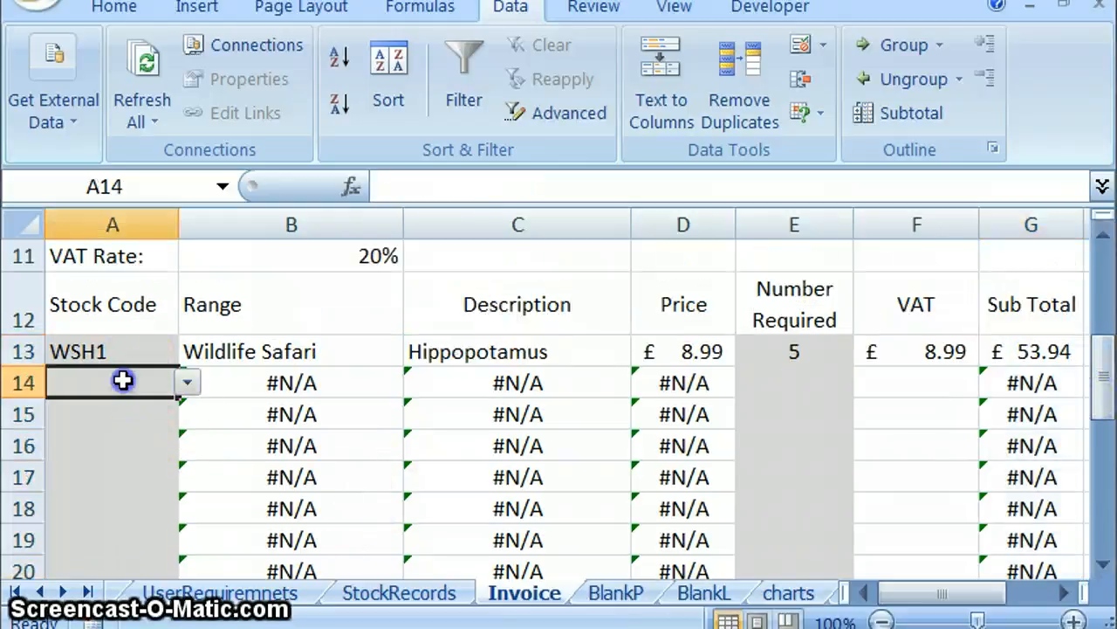
{"action": "left_click", "coordinate": [188, 385]}
{"action": "left_click", "coordinate": [133, 471]}
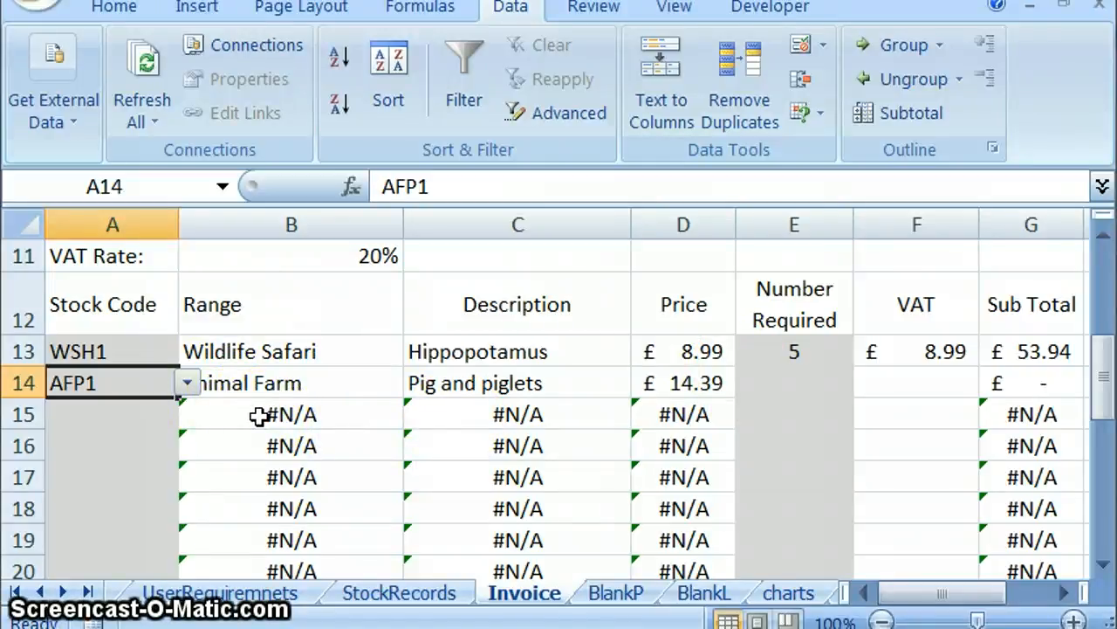
- Examine the lookup formula in the Range cell B15 and the neighbouring lookup cells without changing them
{"action": "double_click", "coordinate": [210, 411]}
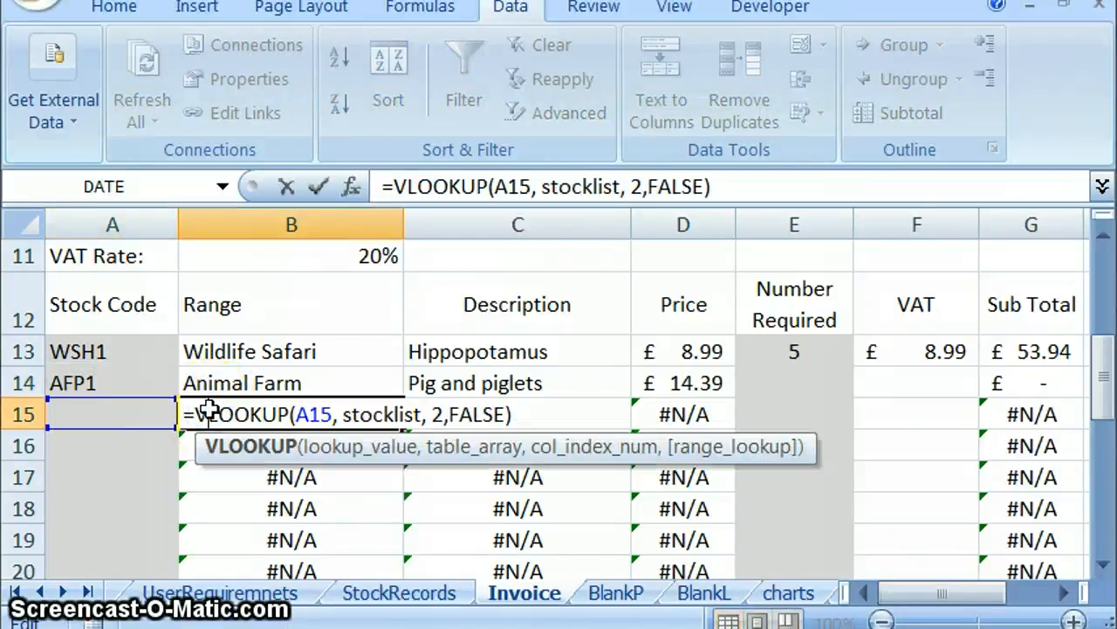
{"action": "key", "text": "Escape"}
{"action": "left_click", "coordinate": [299, 409]}
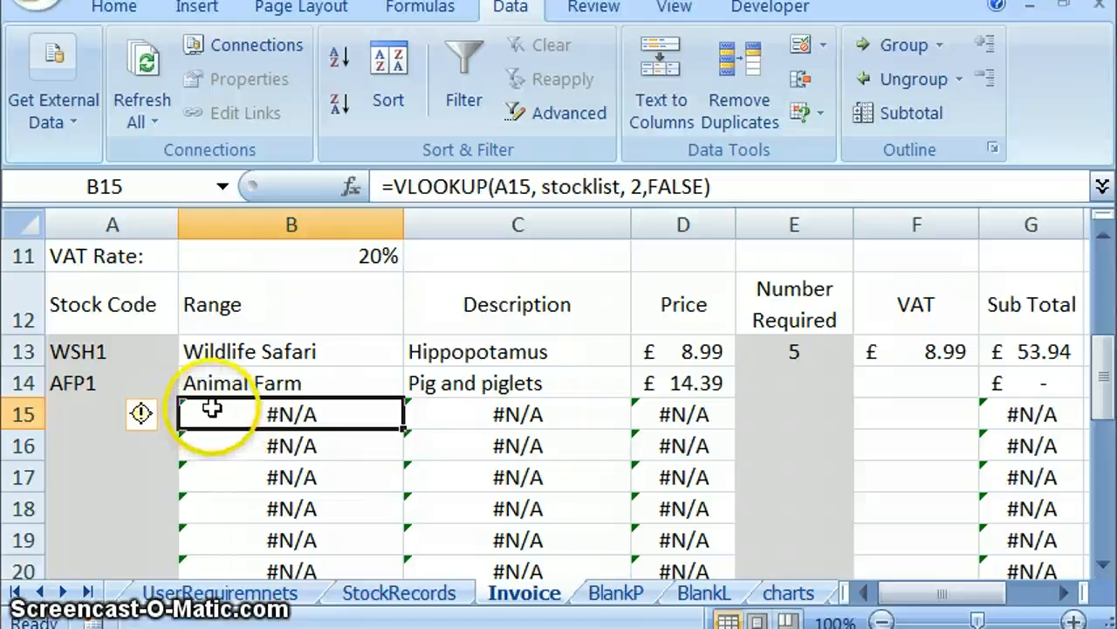
{"action": "left_click_drag", "start_coordinate": [297, 409], "coordinate": [673, 474]}
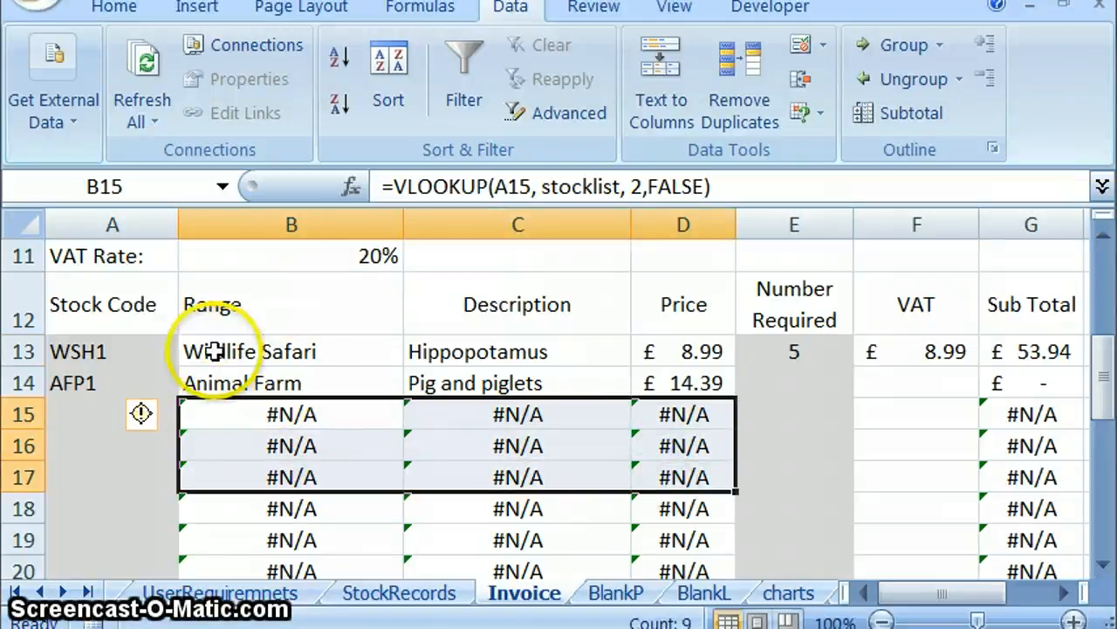
- Start a new conditional formatting rule for the Range, Description and Price lookup cells B13:D21
{"action": "left_click", "coordinate": [301, 351]}
{"action": "left_click_drag", "start_coordinate": [301, 351], "coordinate": [679, 492]}
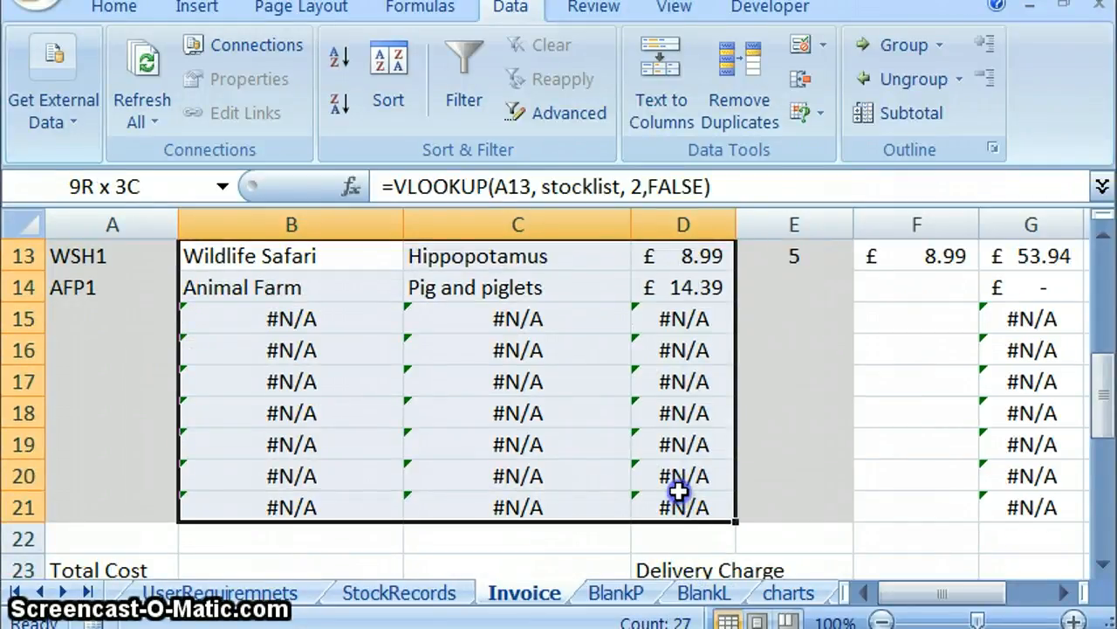
{"action": "left_click_drag", "start_coordinate": [1107, 403], "coordinate": [1105, 379]}
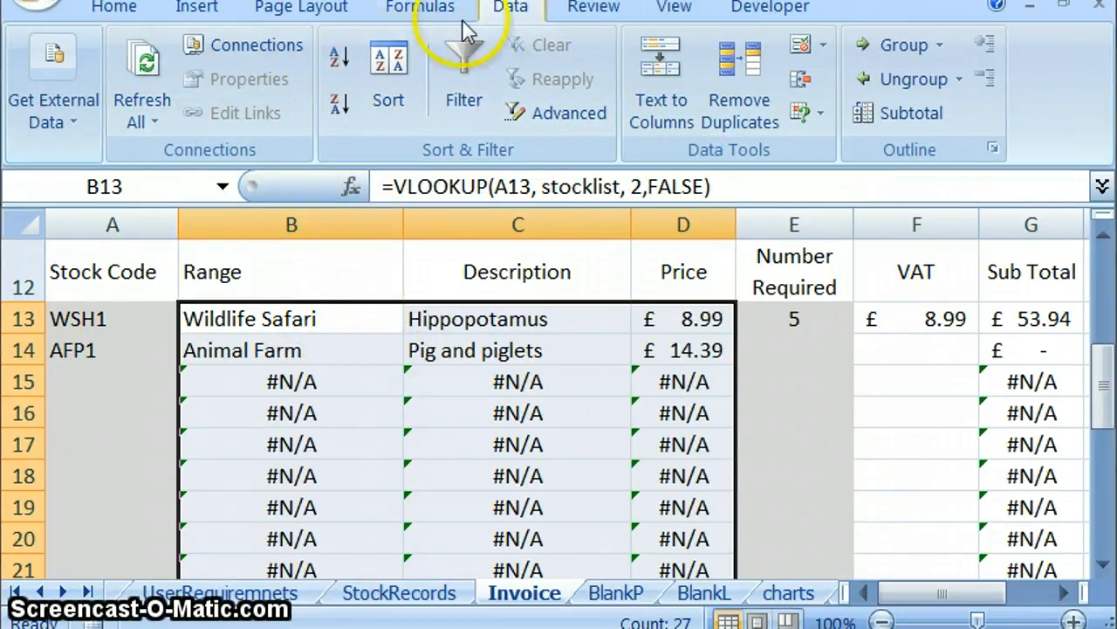
{"action": "left_click", "coordinate": [131, 11]}
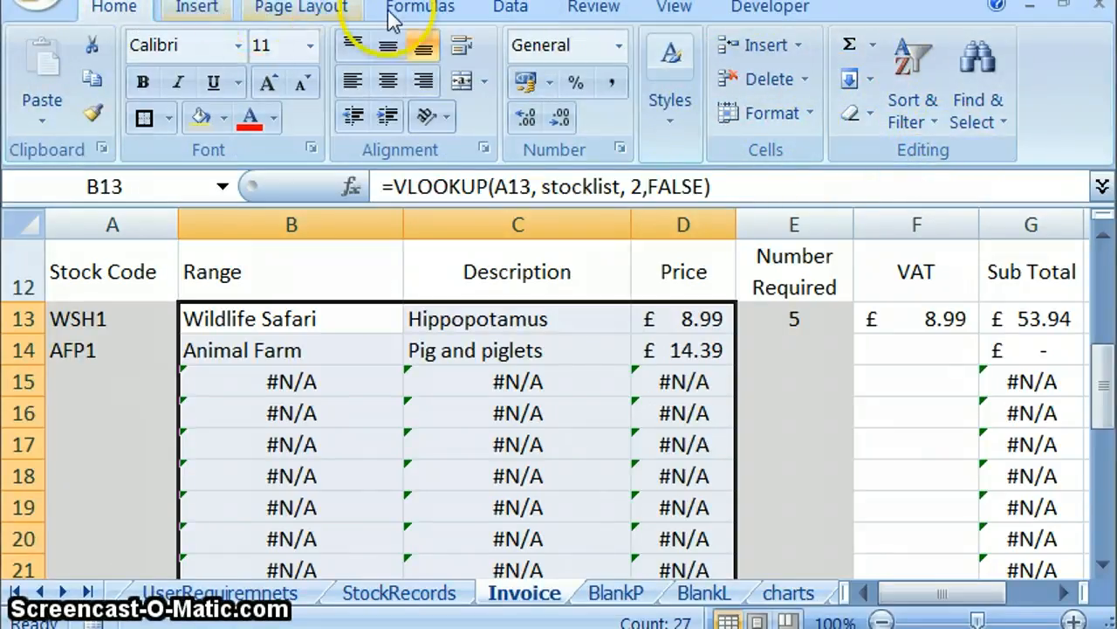
{"action": "left_click", "coordinate": [196, 14]}
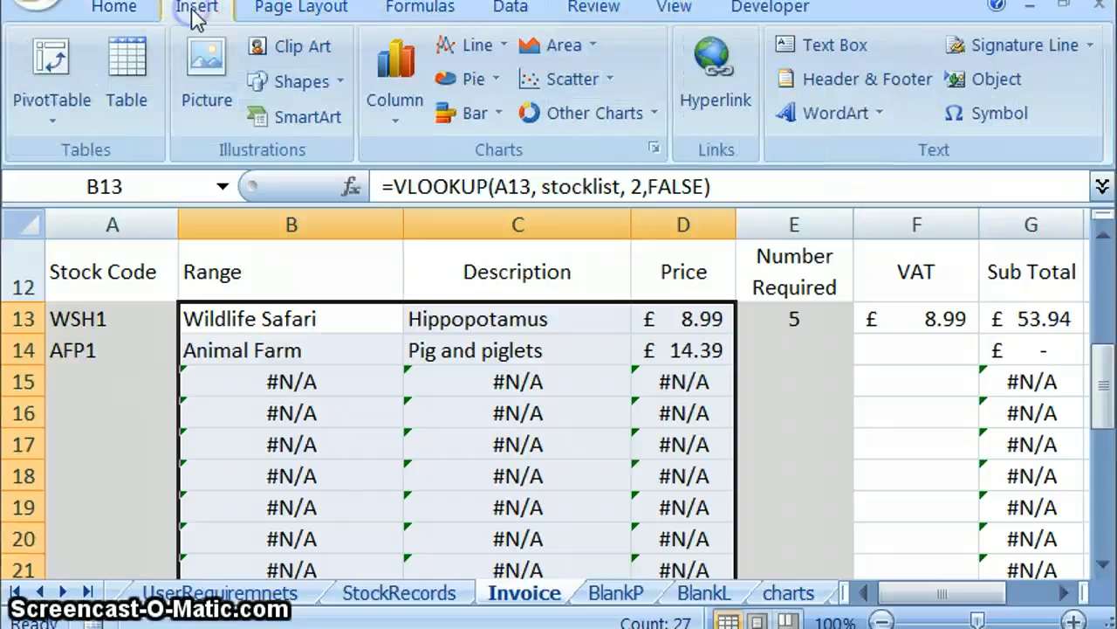
{"action": "left_click", "coordinate": [299, 10]}
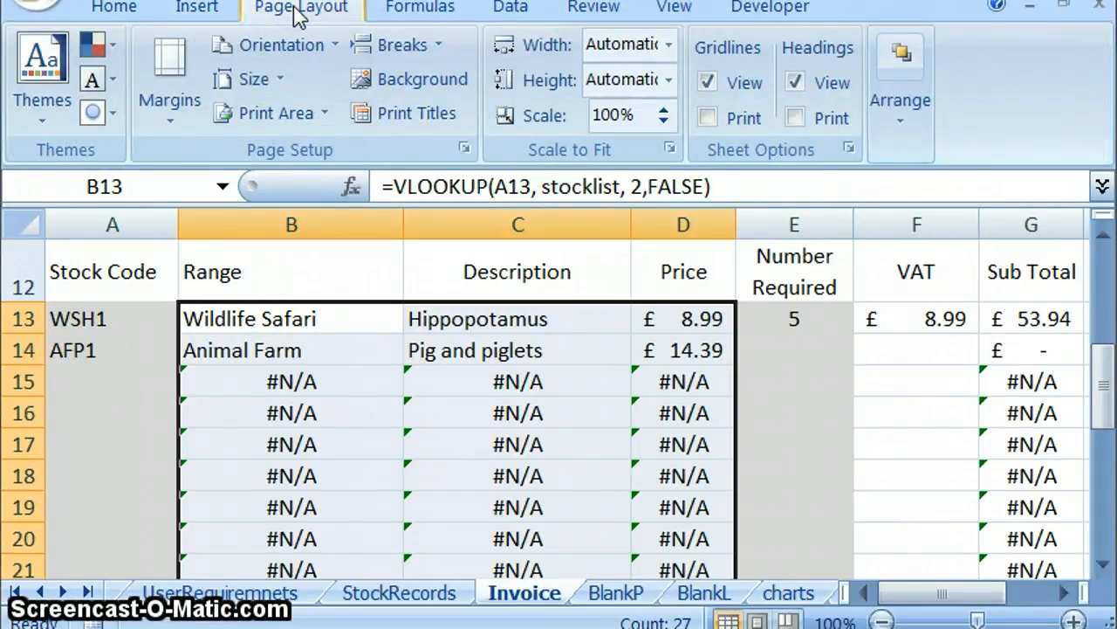
{"action": "left_click", "coordinate": [114, 8]}
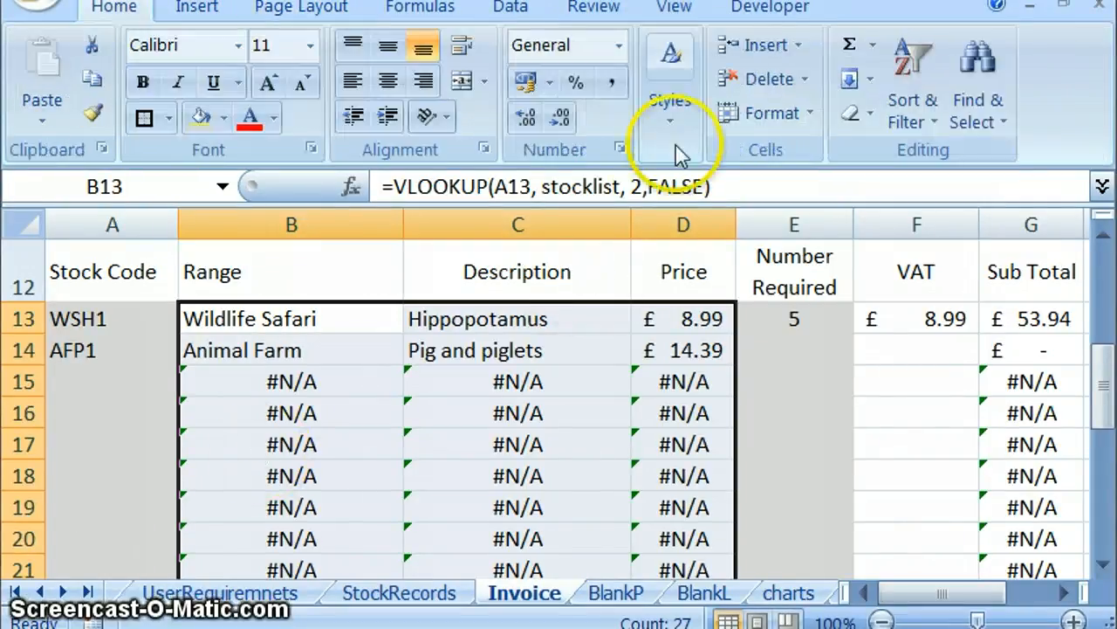
{"action": "left_click", "coordinate": [672, 114]}
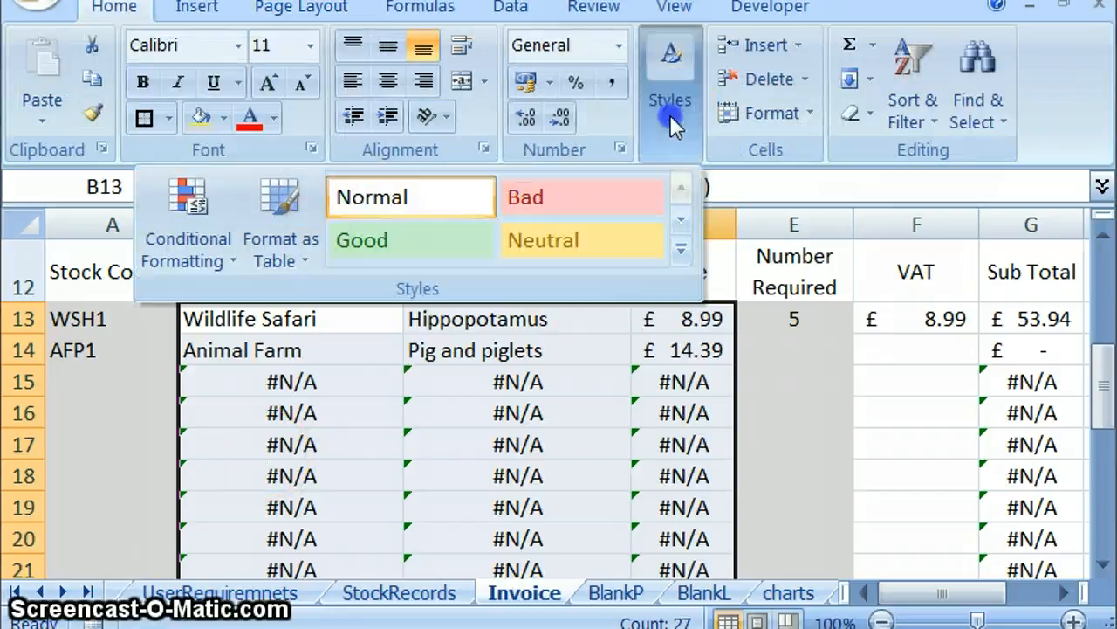
{"action": "left_click", "coordinate": [195, 234]}
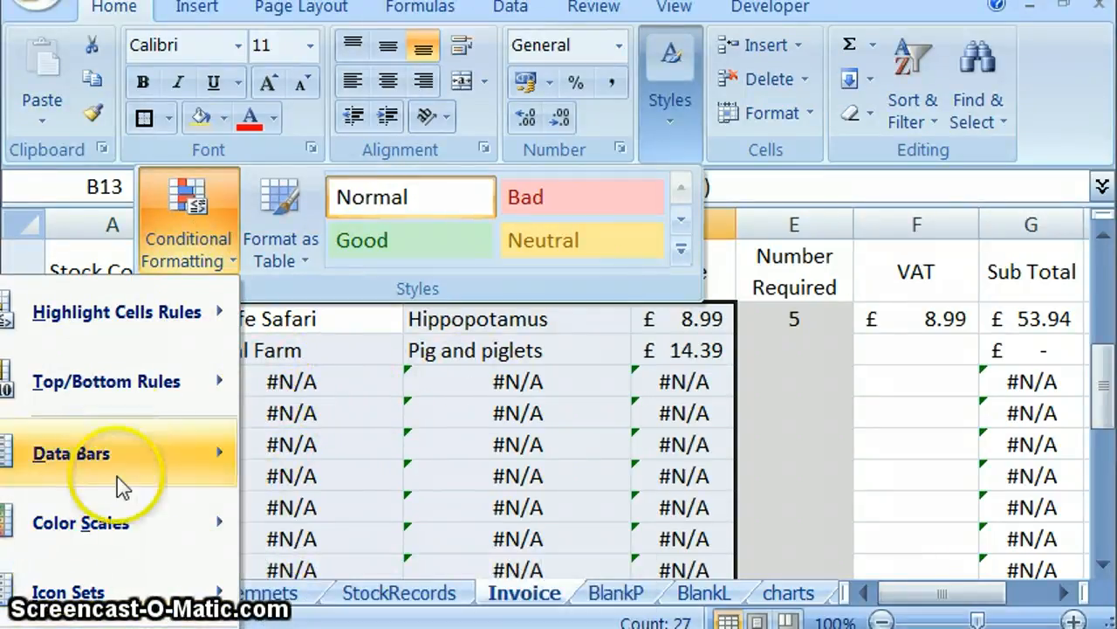
{"action": "left_click", "coordinate": [78, 626]}
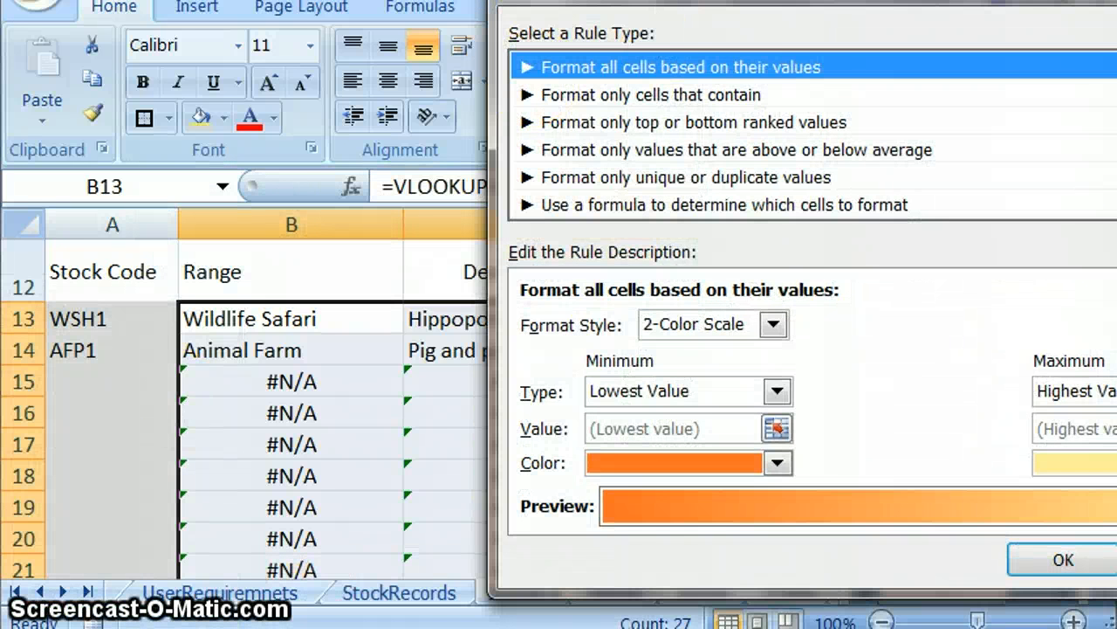
{"action": "left_click_drag", "start_coordinate": [755, 2], "coordinate": [340, 4]}
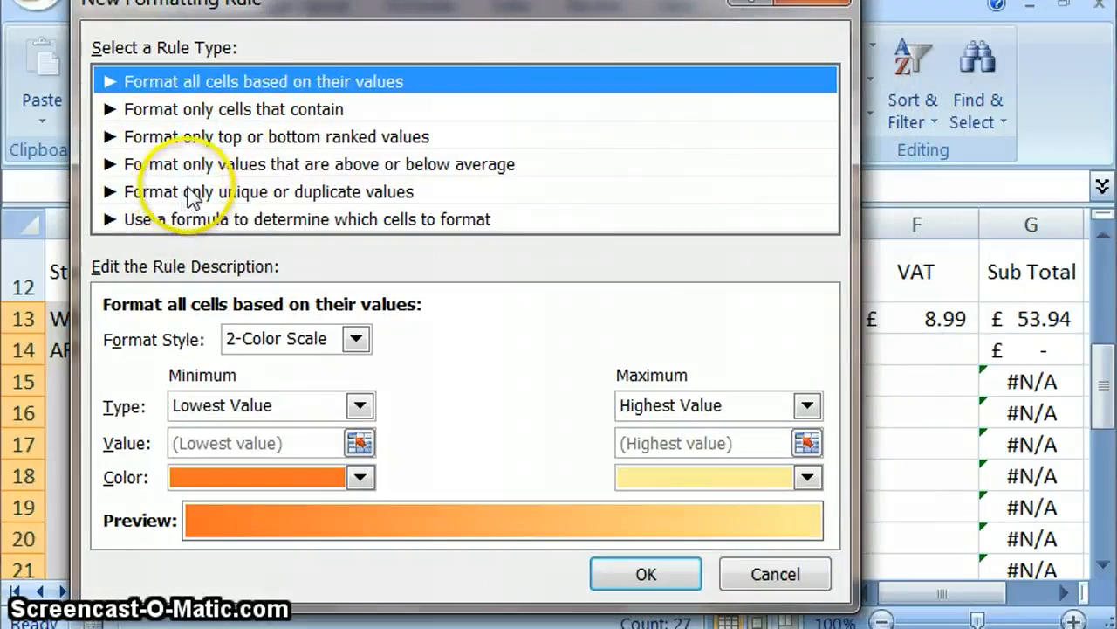
- Set the rule to format only cells that contain errors
{"action": "left_click", "coordinate": [221, 112]}
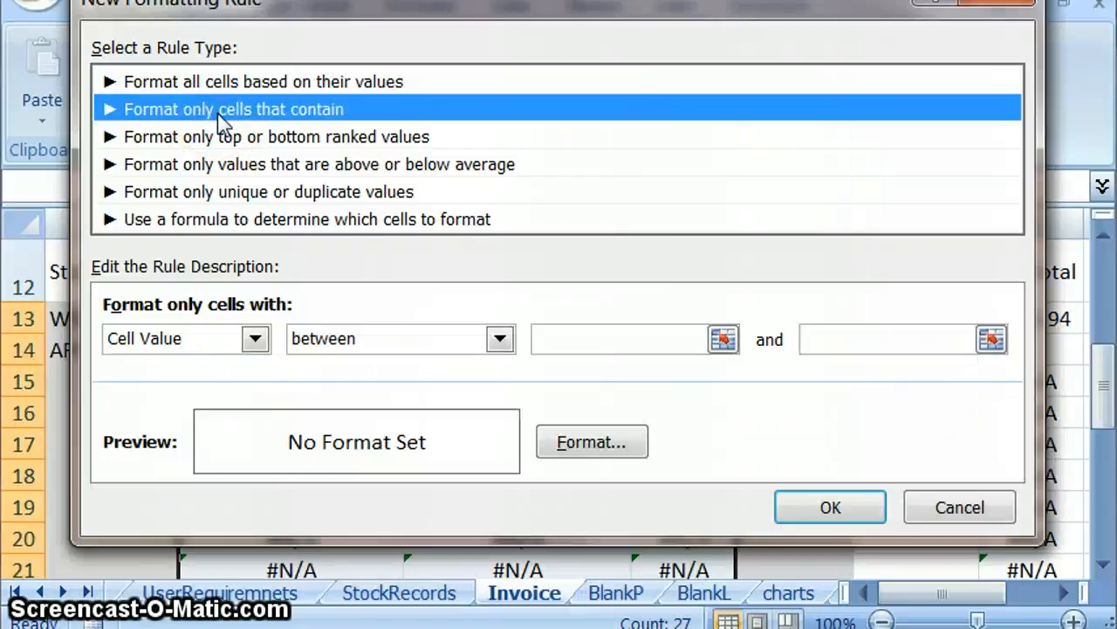
{"action": "left_click", "coordinate": [192, 346]}
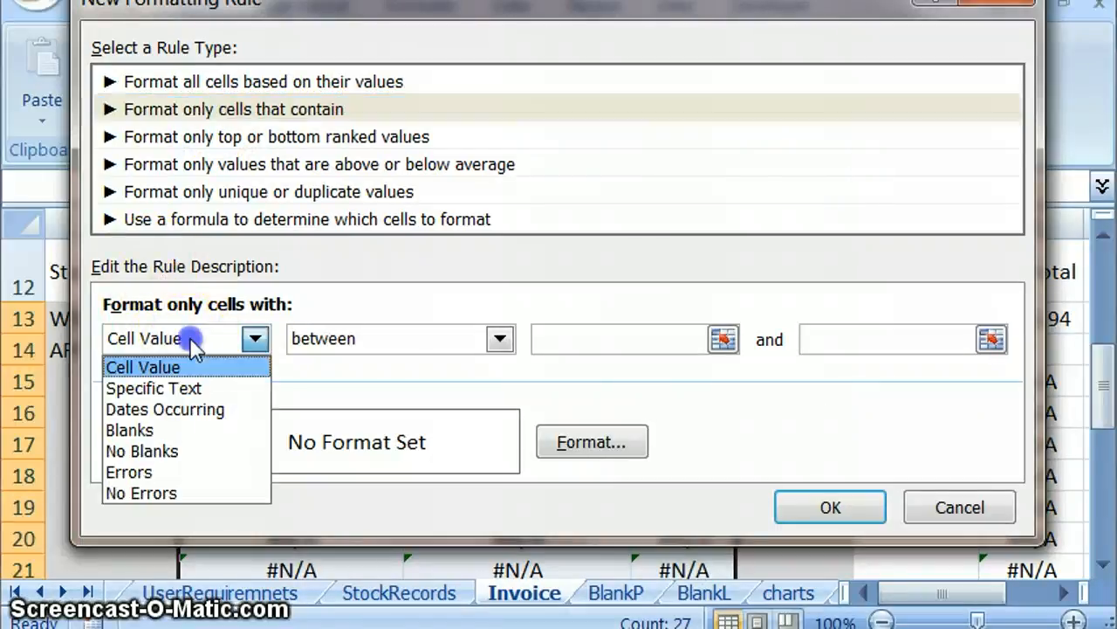
{"action": "left_click", "coordinate": [178, 476]}
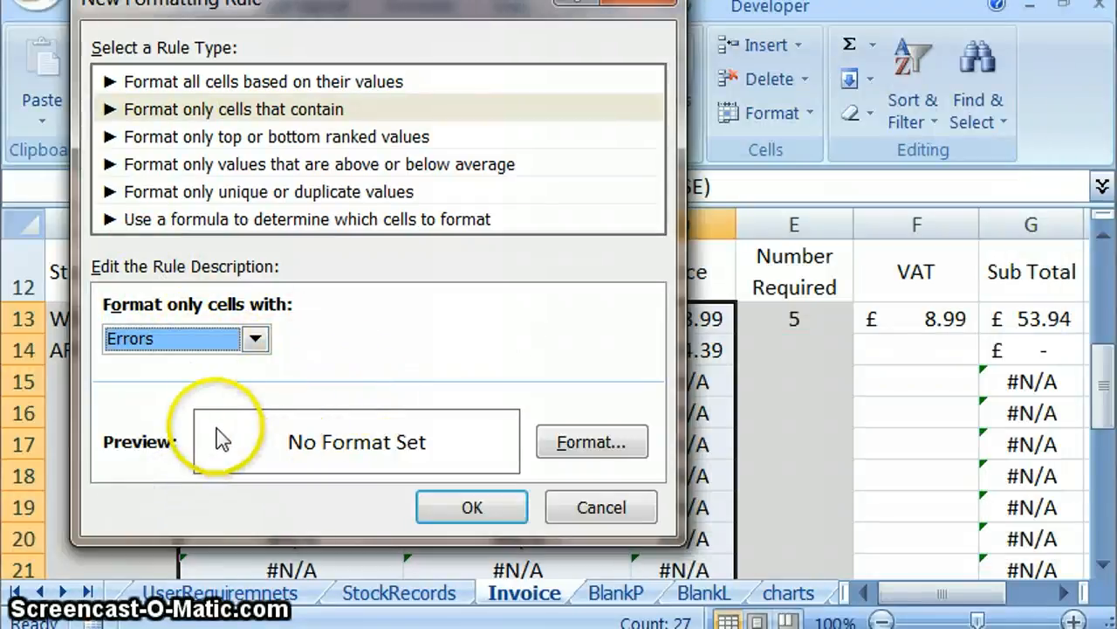
- Give the error rule a white font colour, apply it and check lookup cells B15 and C16
{"action": "left_click", "coordinate": [592, 445]}
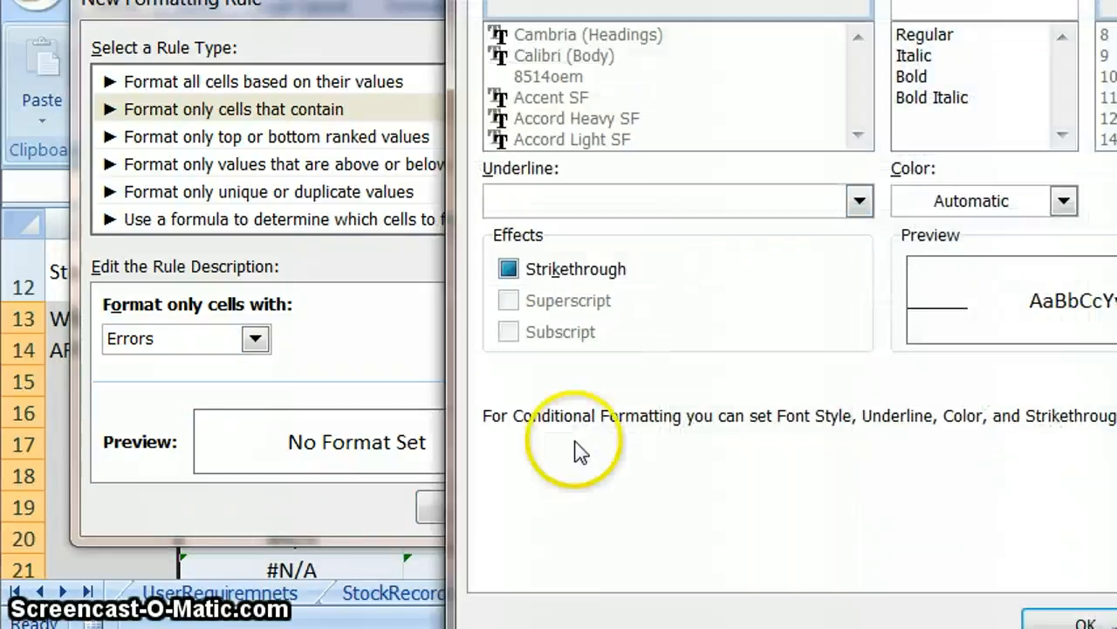
{"action": "left_click_drag", "start_coordinate": [826, 0], "coordinate": [417, 26]}
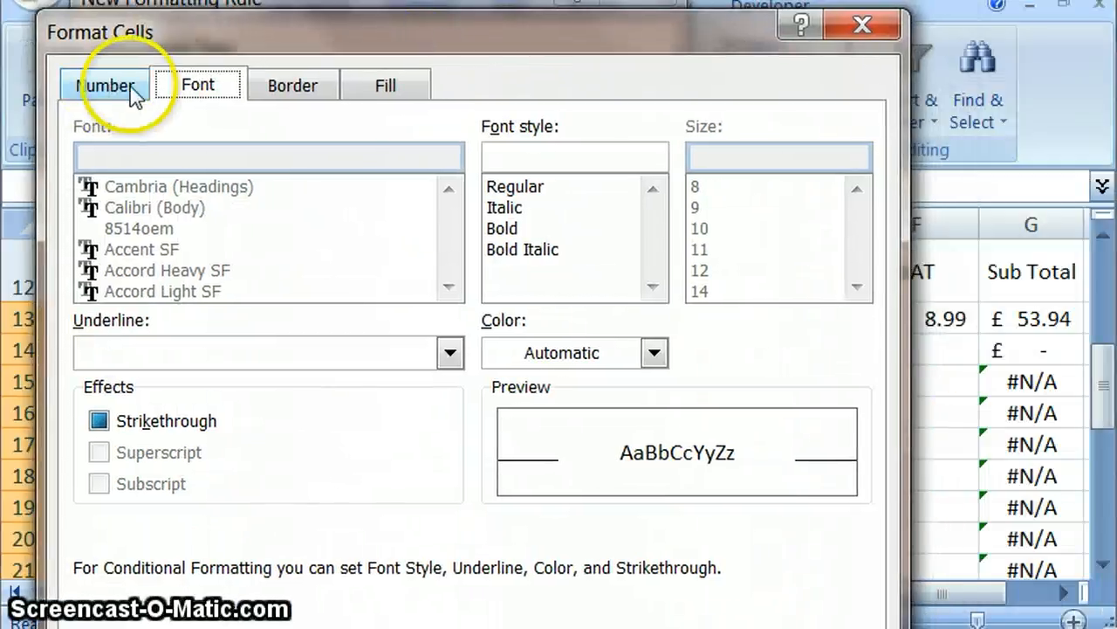
{"action": "left_click", "coordinate": [576, 355]}
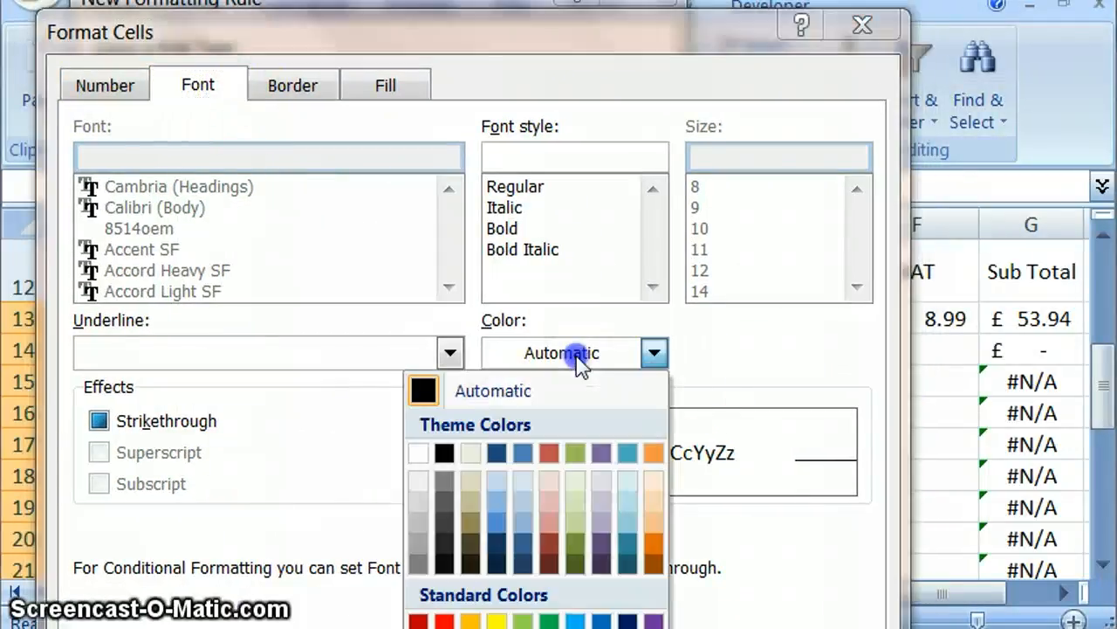
{"action": "left_click", "coordinate": [417, 453]}
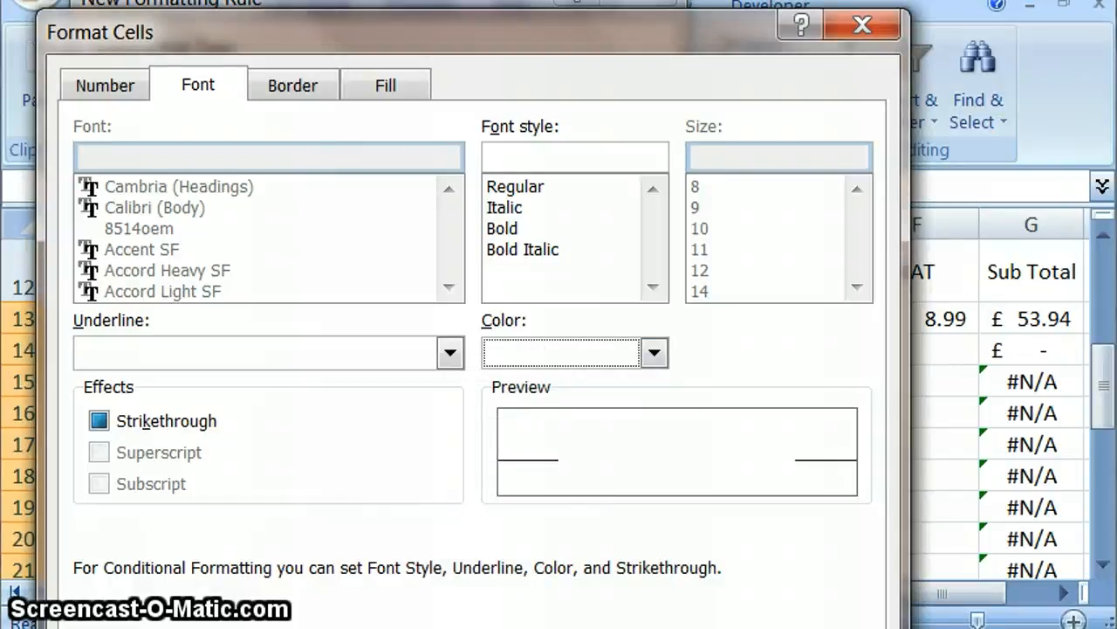
{"action": "key", "text": "Return"}
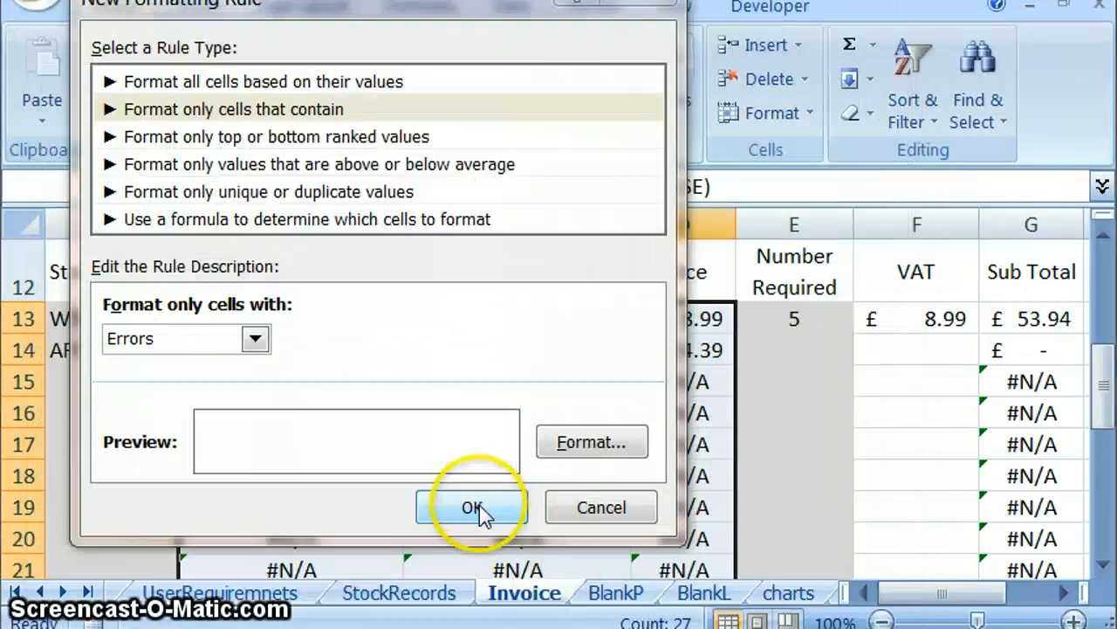
{"action": "left_click", "coordinate": [481, 509]}
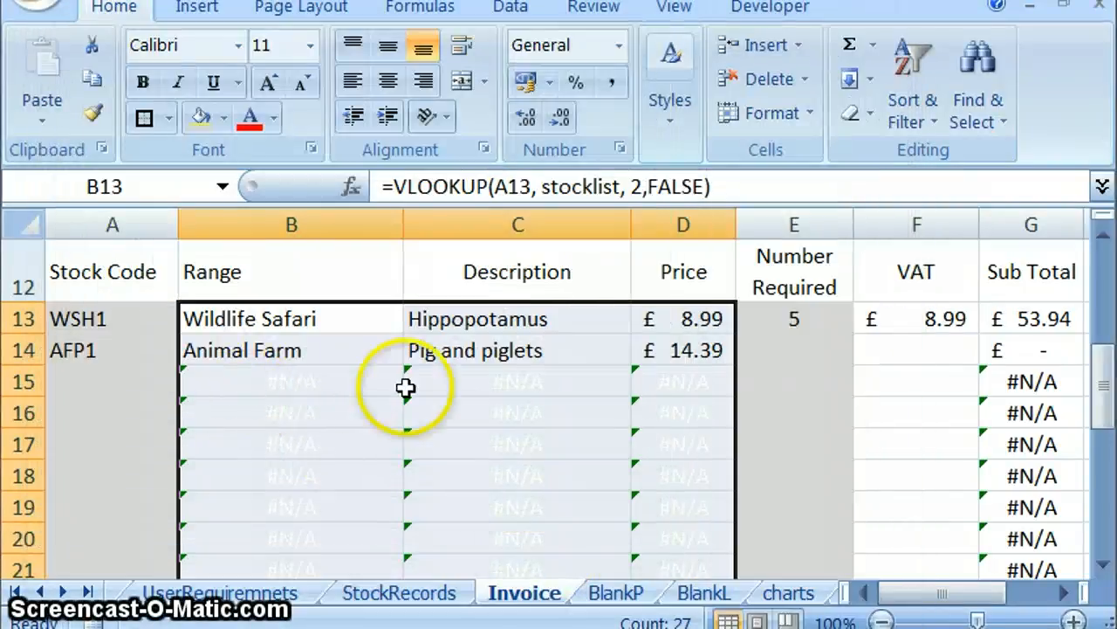
{"action": "left_click", "coordinate": [129, 378]}
{"action": "left_click", "coordinate": [311, 382]}
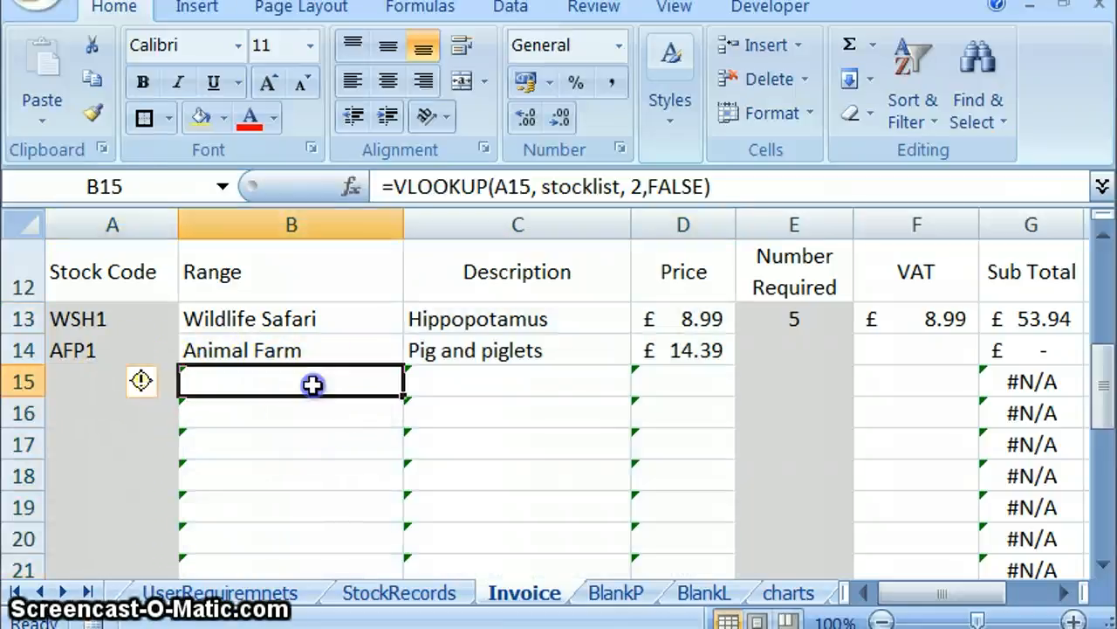
{"action": "left_click", "coordinate": [552, 411]}
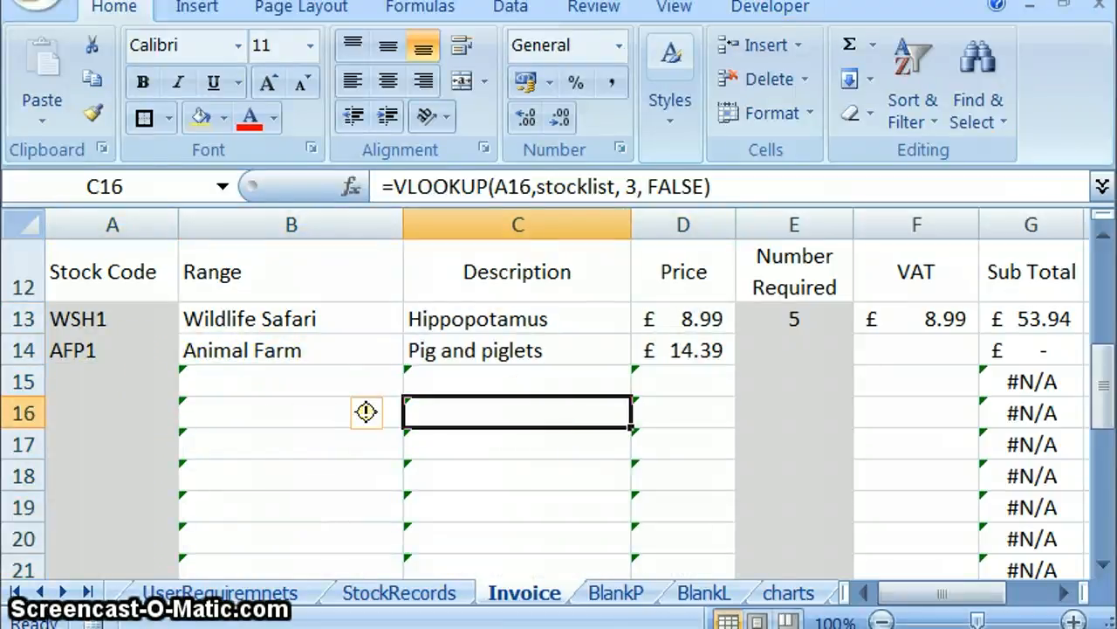